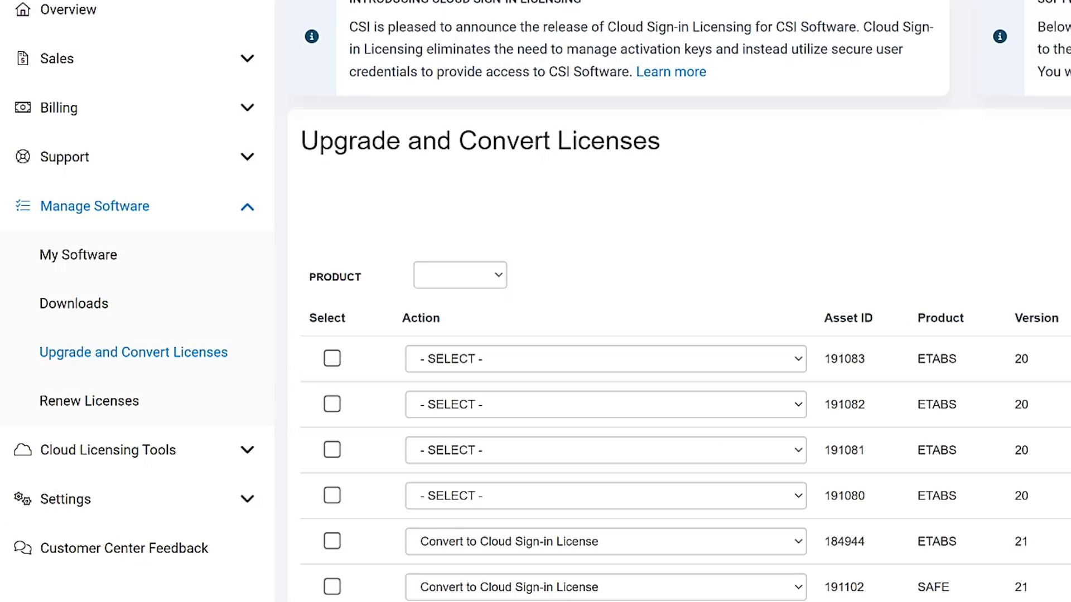
Open the Upgrade and Convert licenses list and scroll to the assets
click(92, 207)
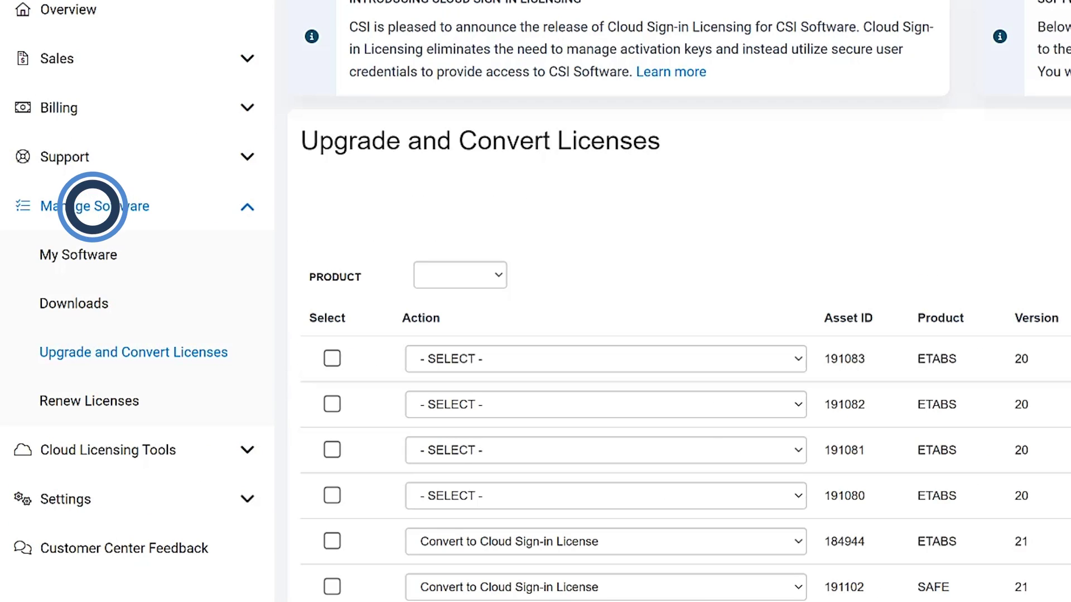
click(128, 351)
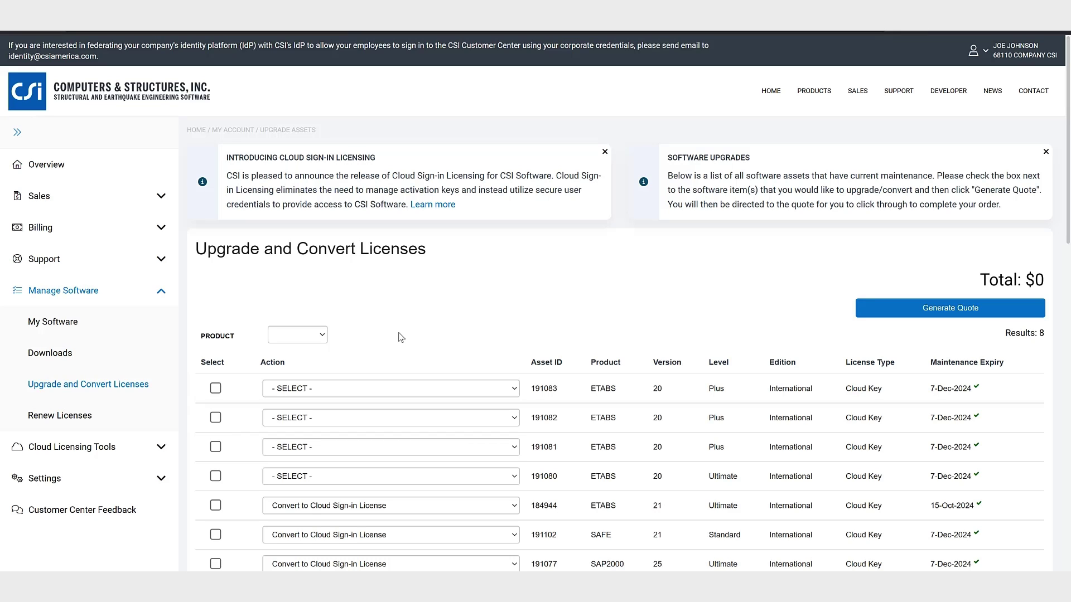
scroll(493, 290, down, 1)
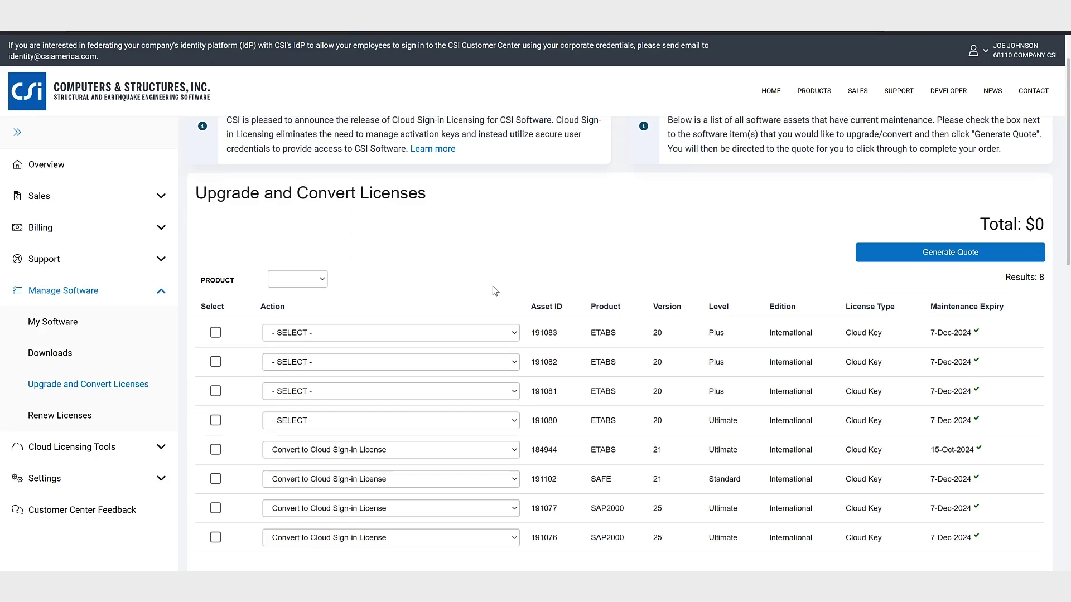
scroll(494, 290, down, 1)
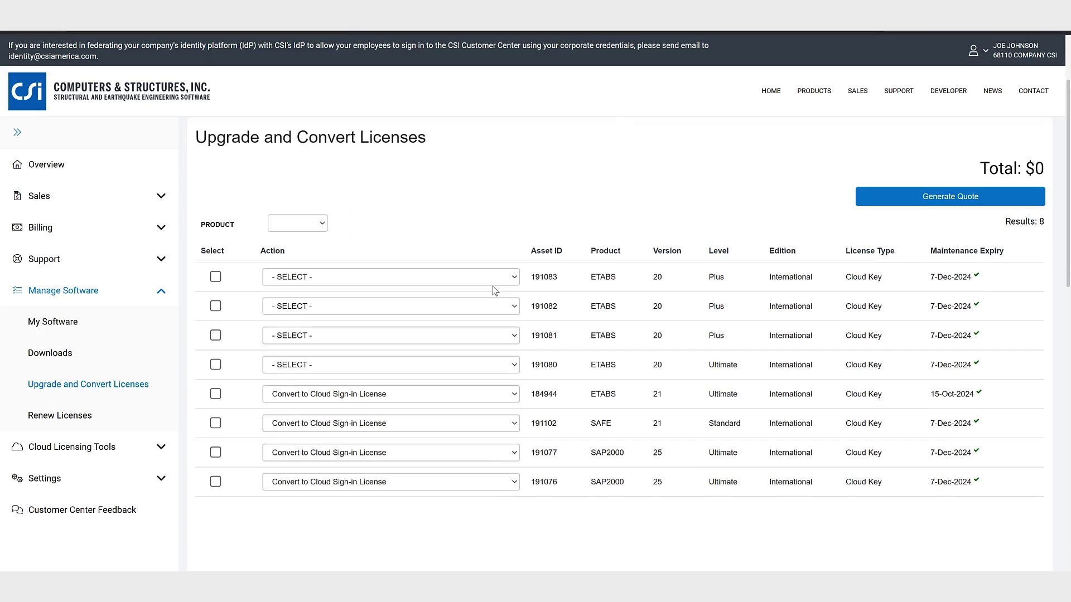
Select assets 191080 and 191102, set 191080 to Upgrade and Convert to Cloud Sign-in, and generate a quote
click(215, 365)
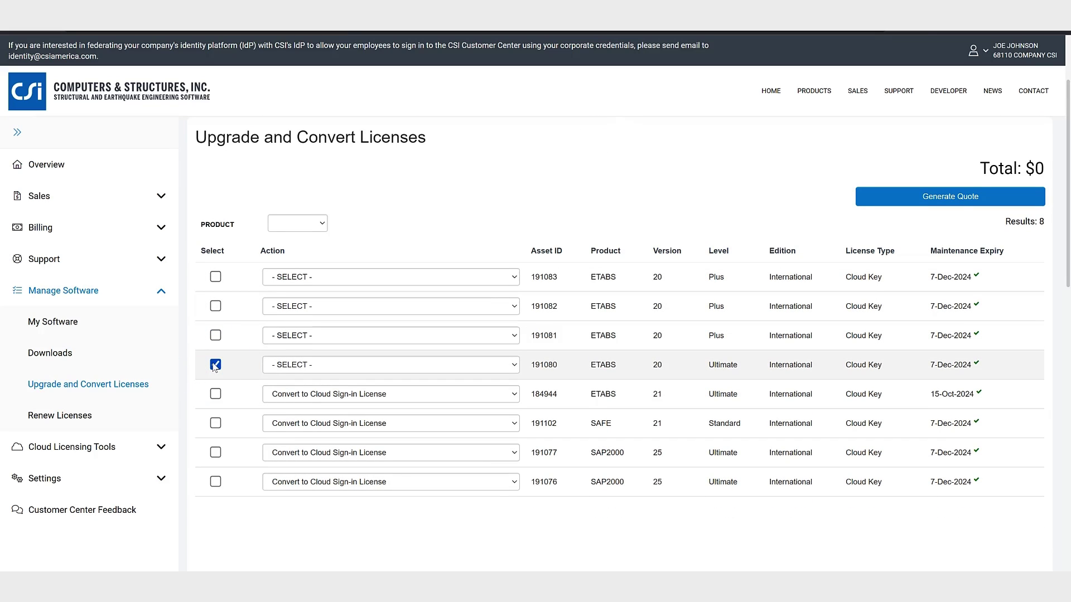
click(215, 424)
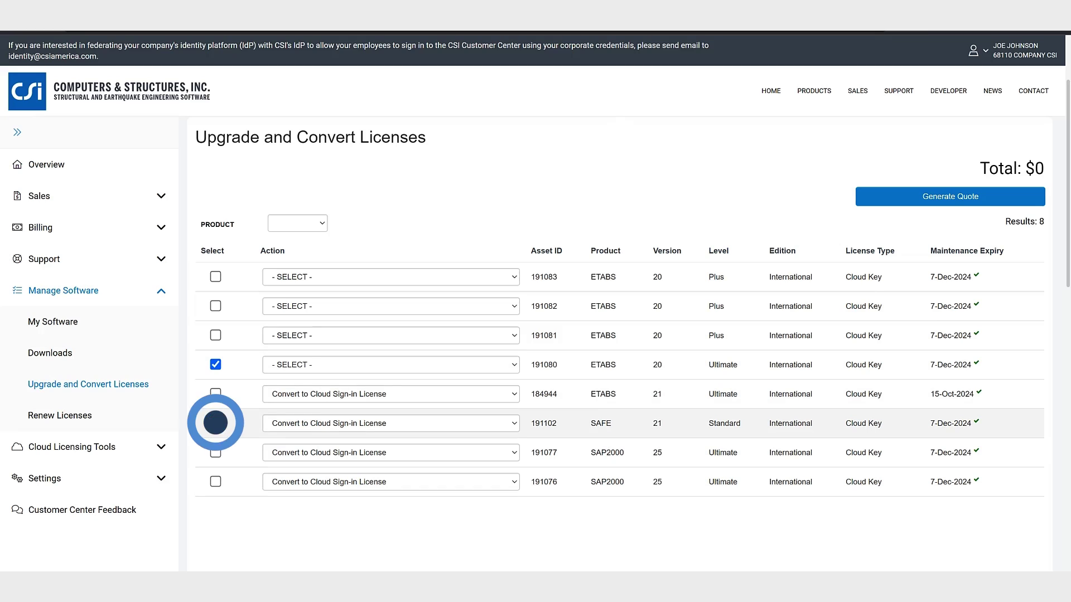
click(465, 366)
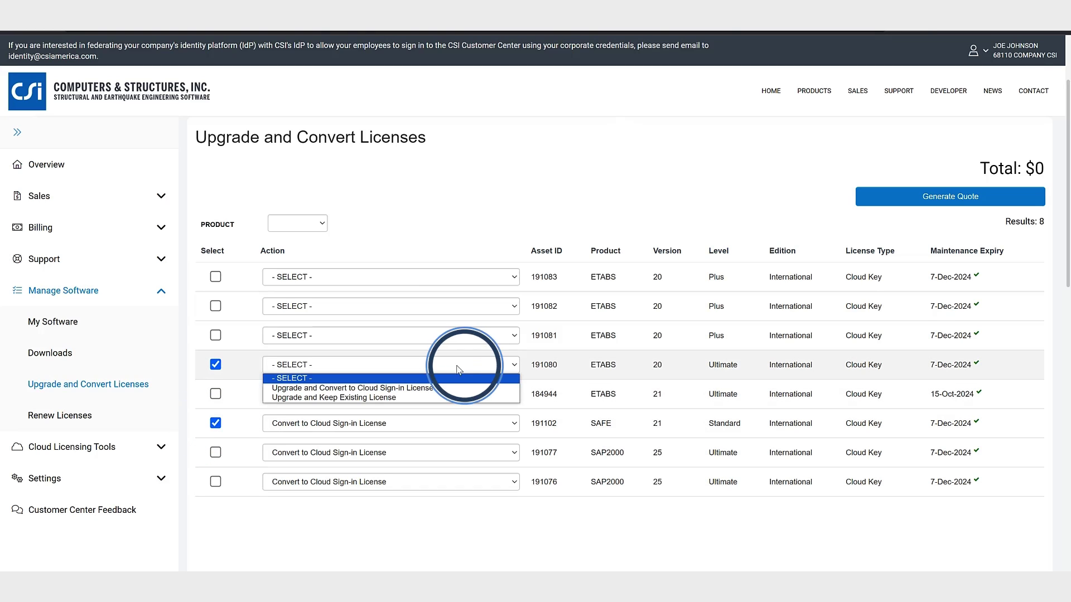
click(426, 388)
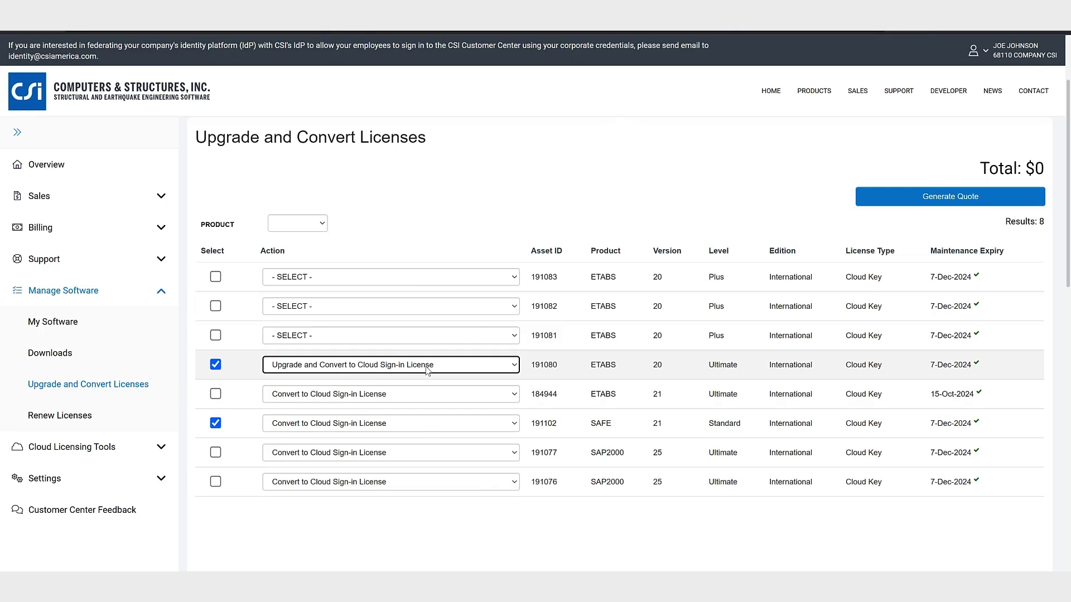
click(971, 198)
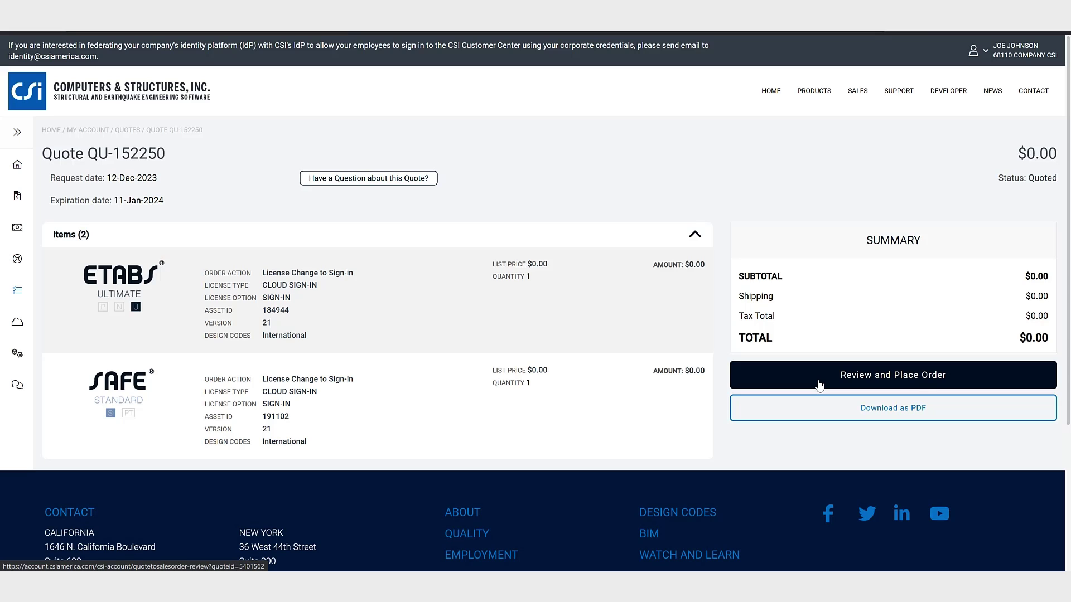
Review quote QU-152250 and submit the $0.00 Cloud Sign-in license change order
click(819, 385)
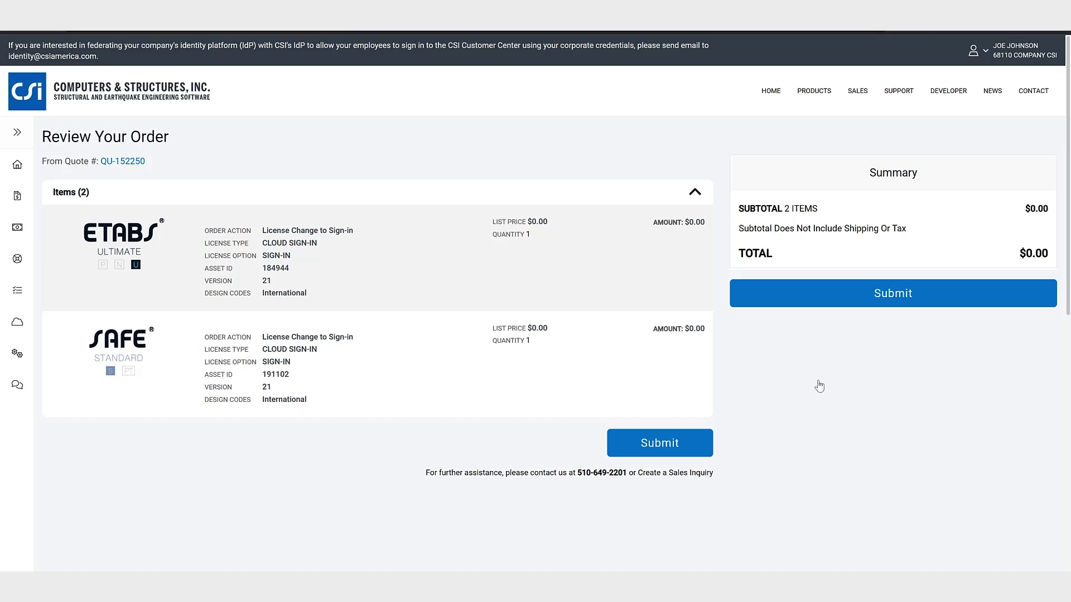
click(817, 297)
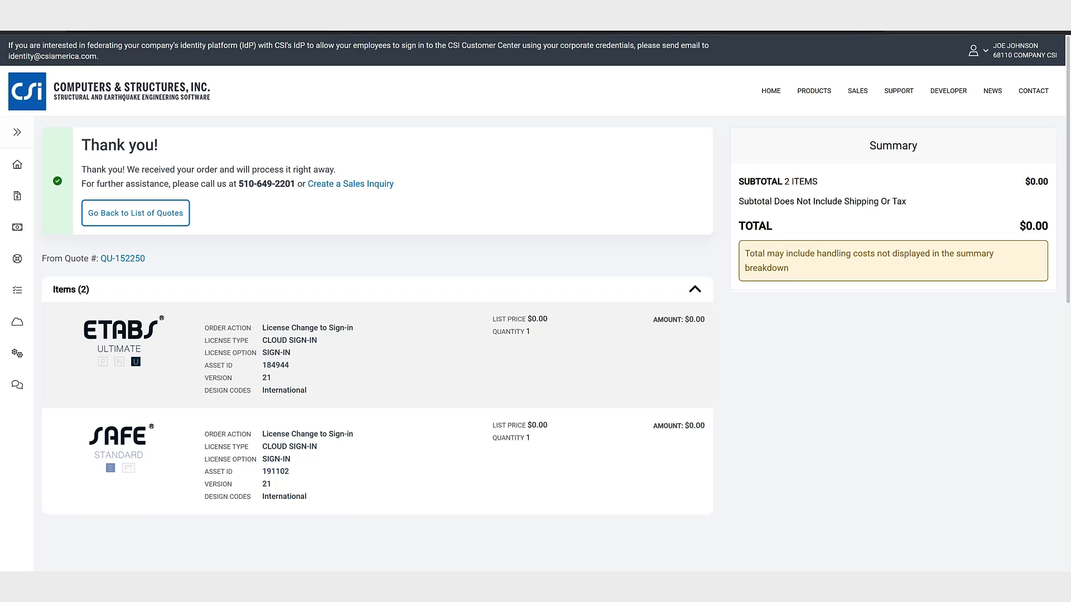
key(alt+Tab)
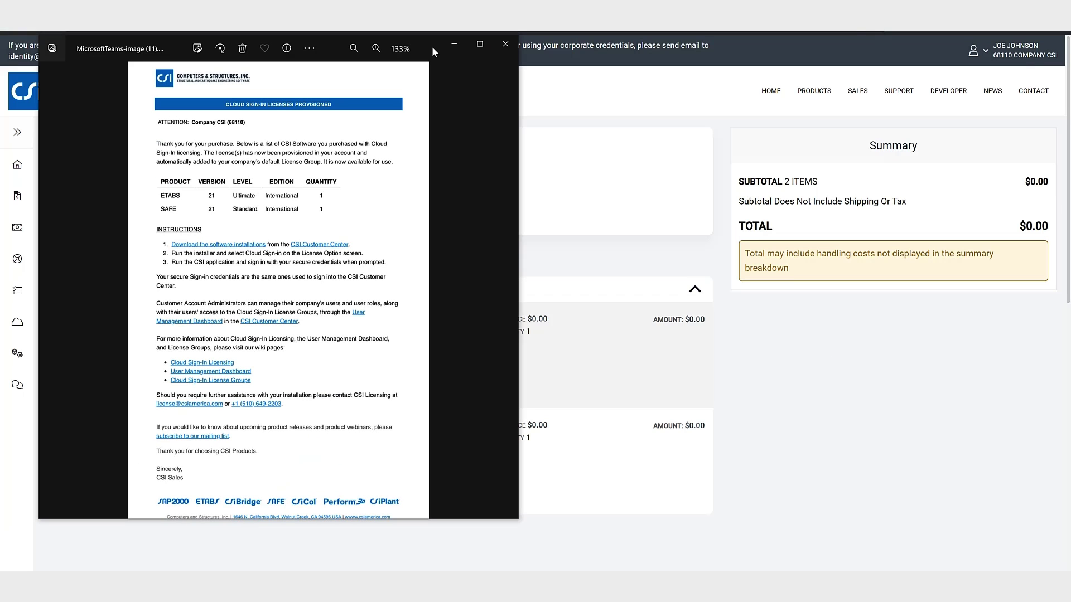
click(481, 46)
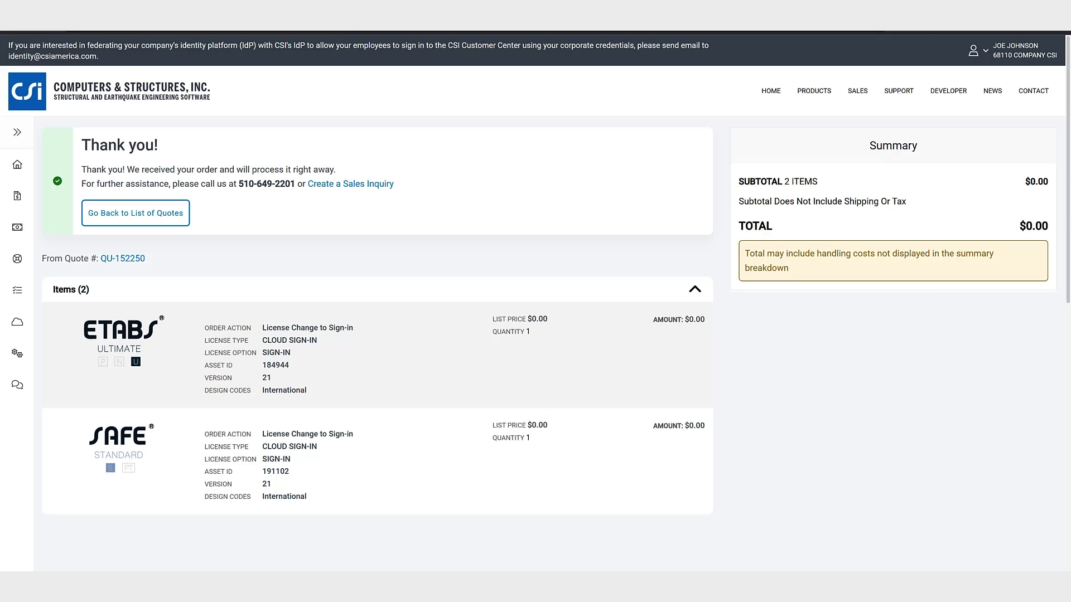
Open Settings > User Management Dashboard, go to the Roles tab, and view the default role choices
click(17, 354)
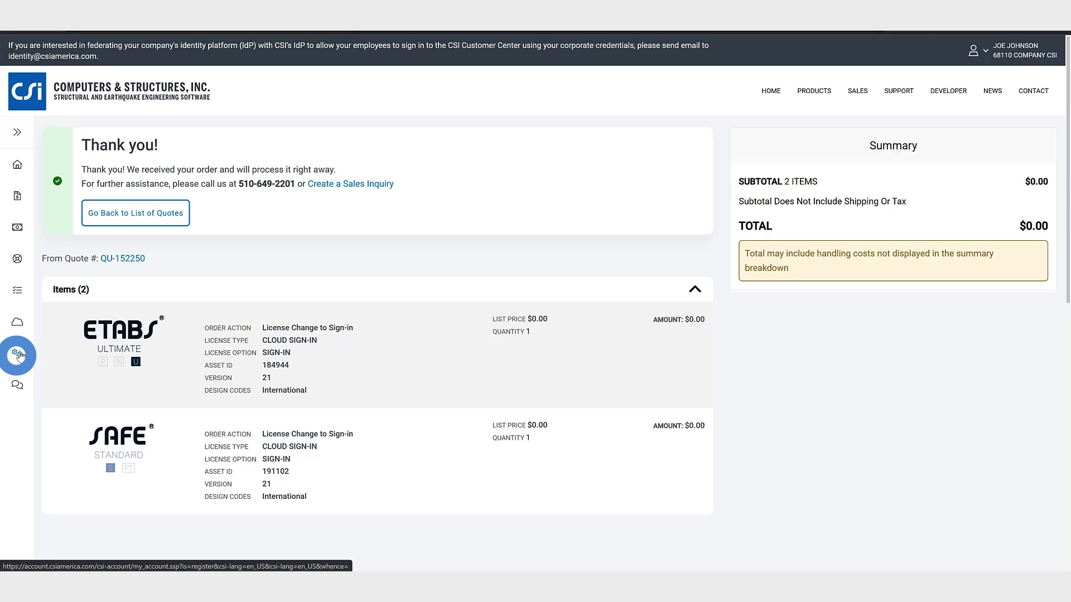
click(78, 384)
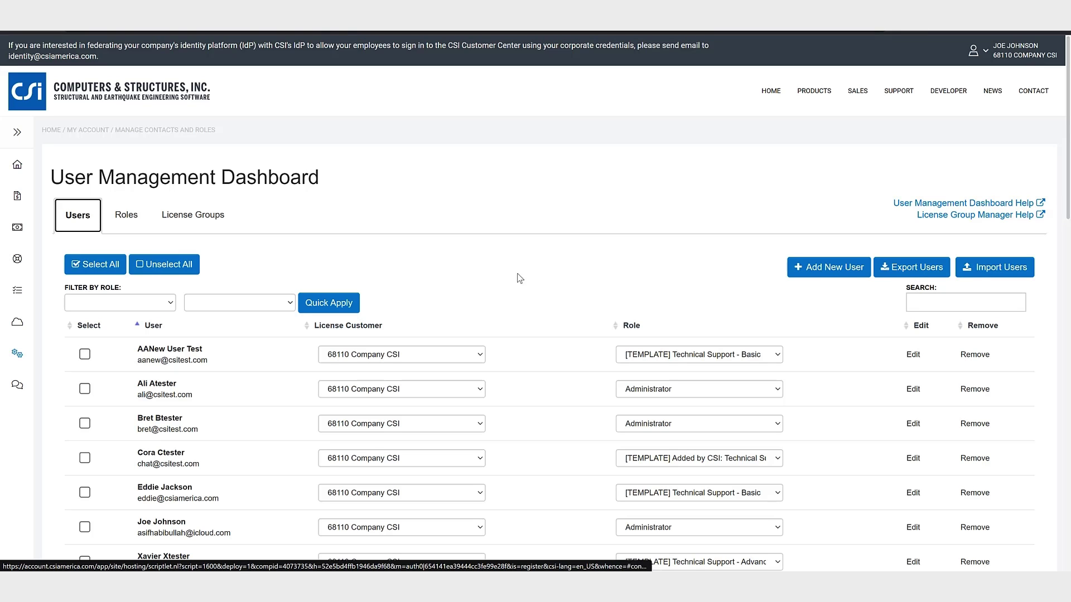
click(127, 217)
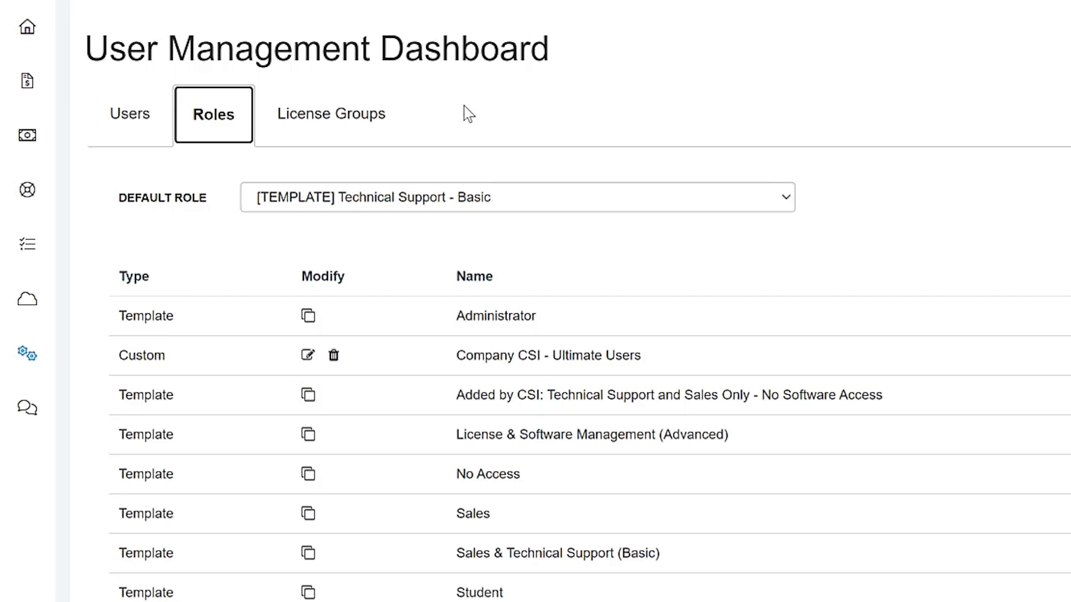
click(537, 208)
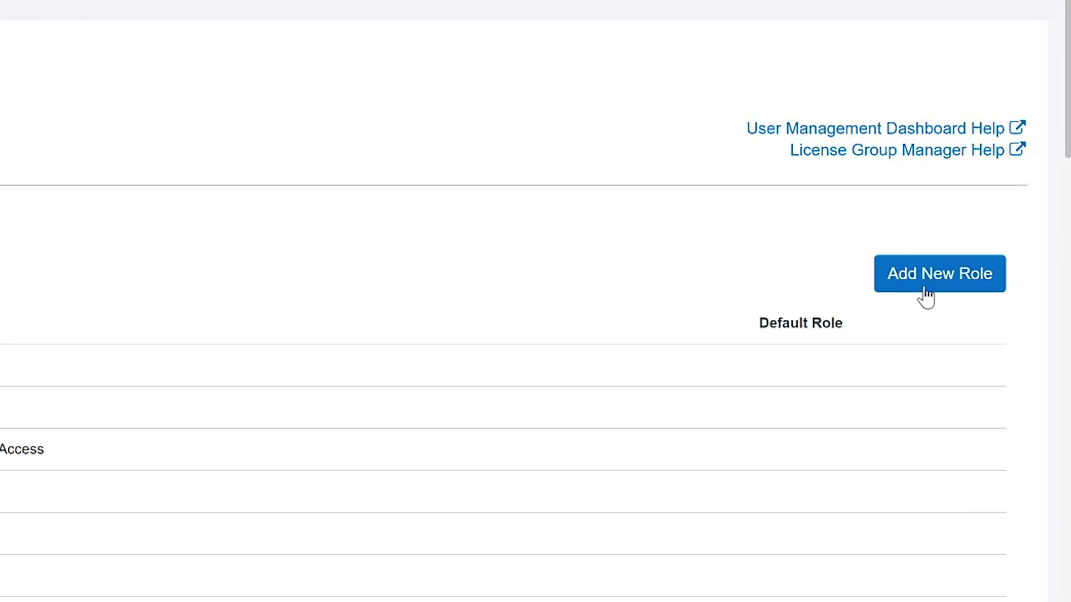
click(999, 281)
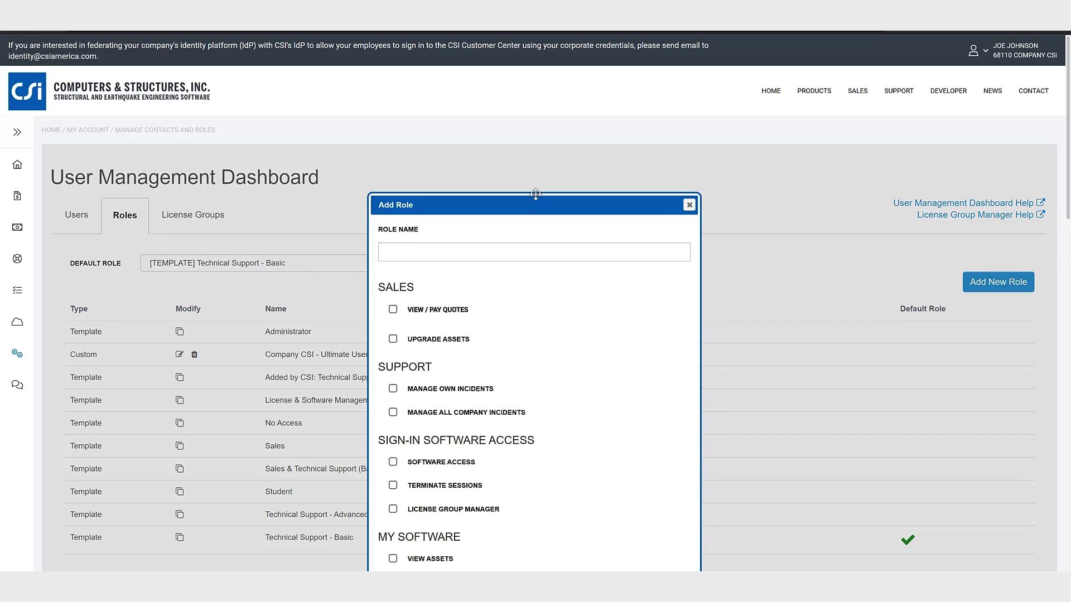
scroll(467, 177, down, 2)
scroll(467, 172, up, 1)
click(393, 150)
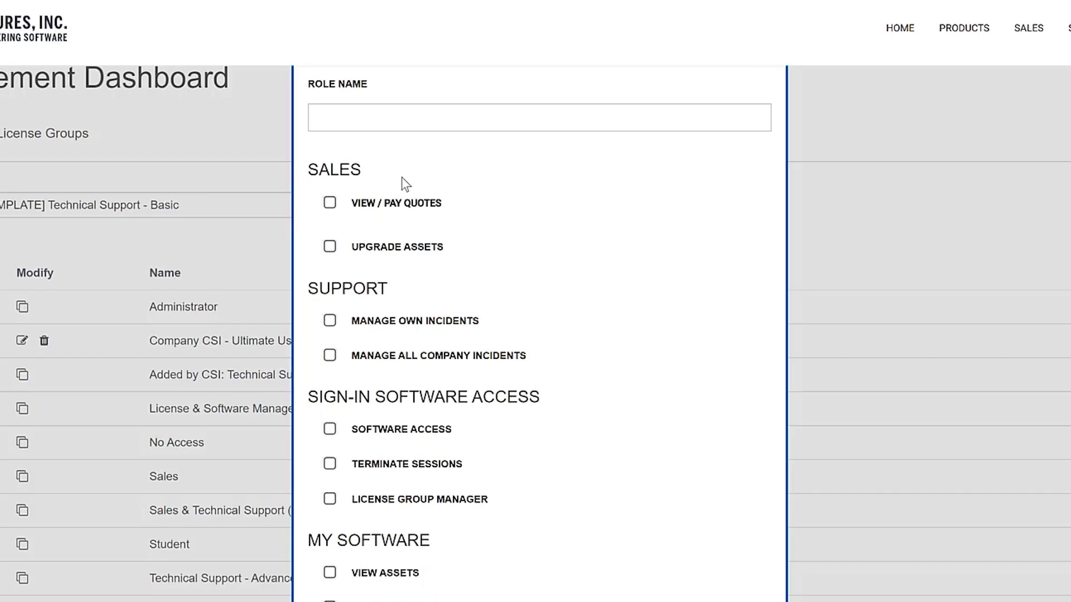
click(432, 210)
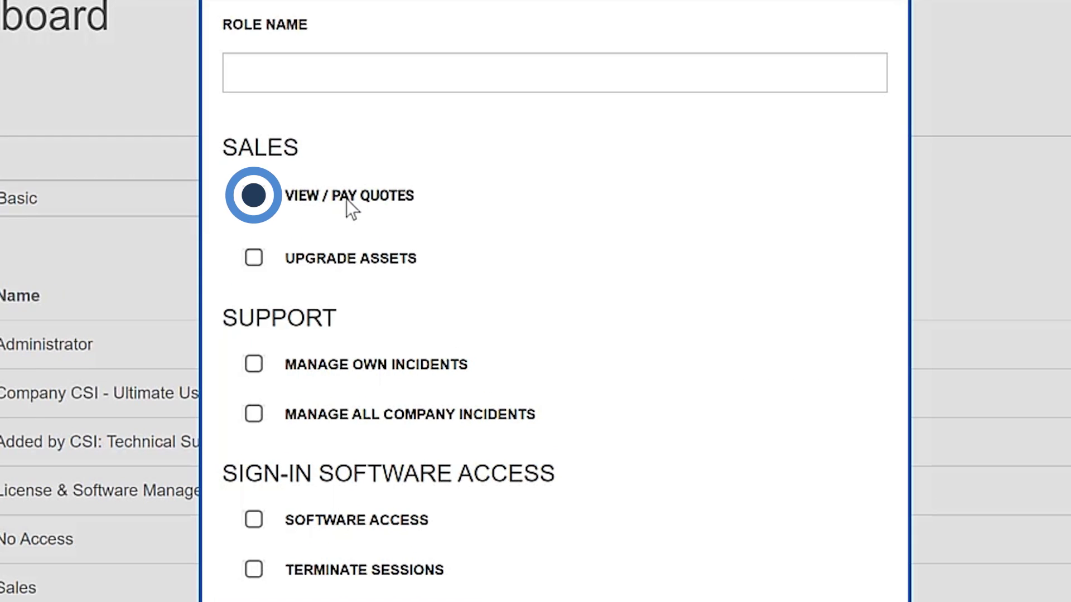
click(434, 239)
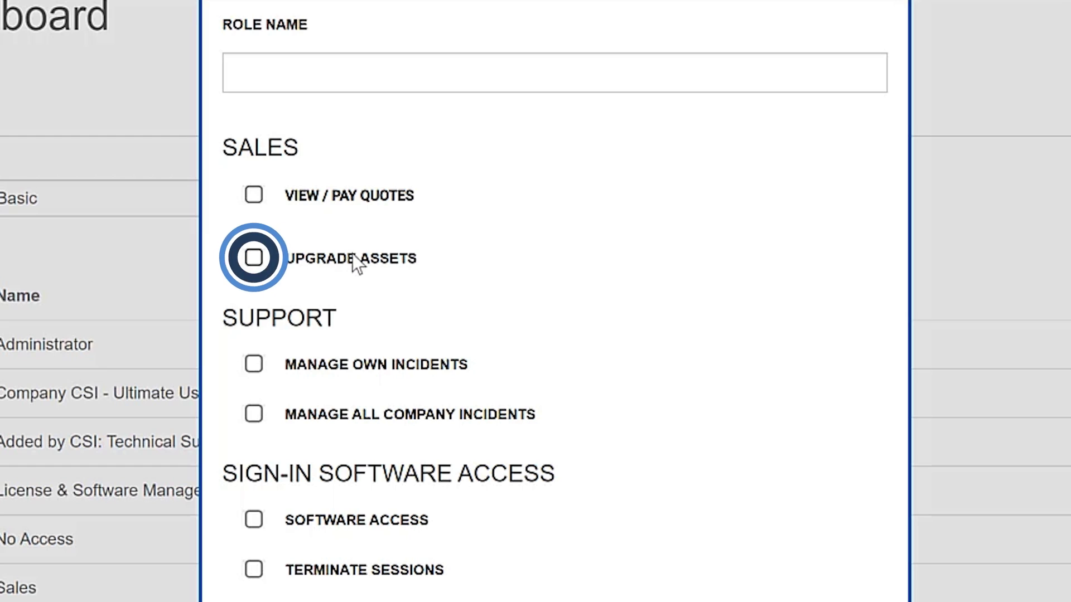
click(420, 320)
scroll(420, 320, down, 2)
scroll(420, 320, down, 2)
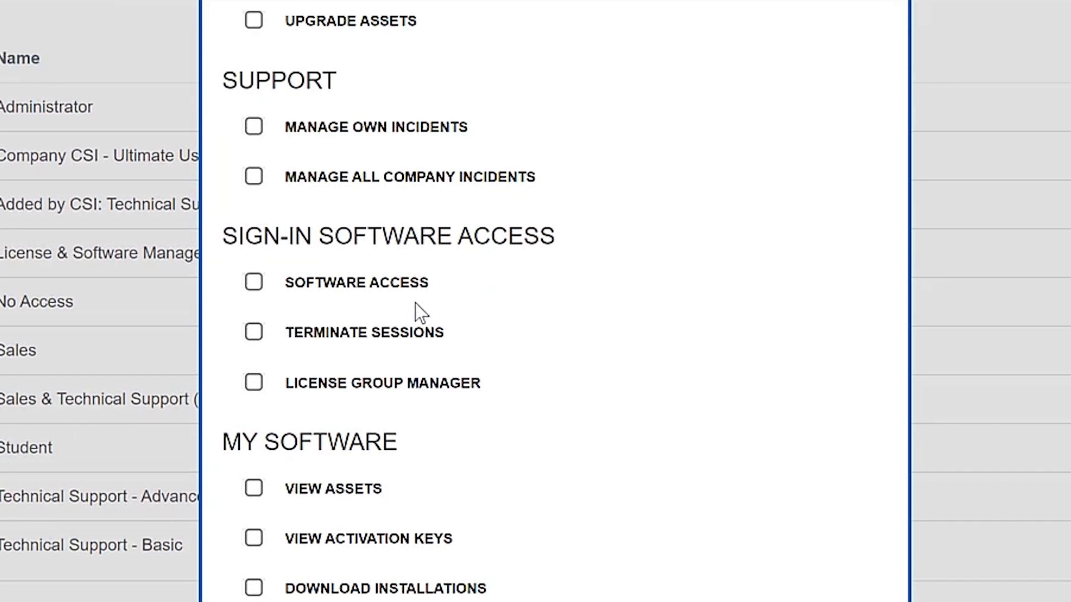
click(386, 290)
scroll(488, 390, down, 2)
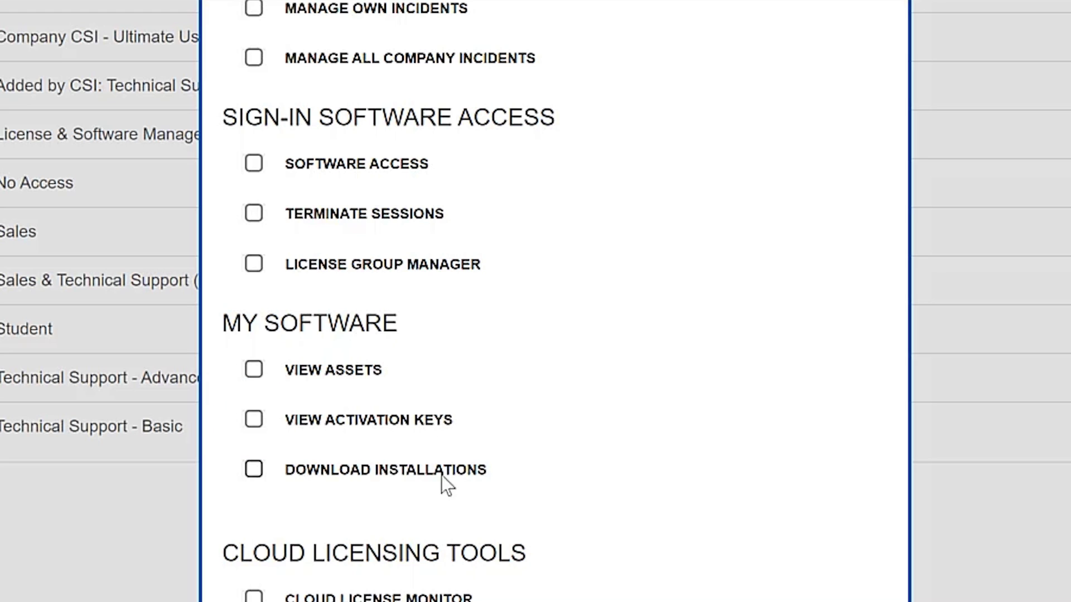
scroll(544, 469, down, 2)
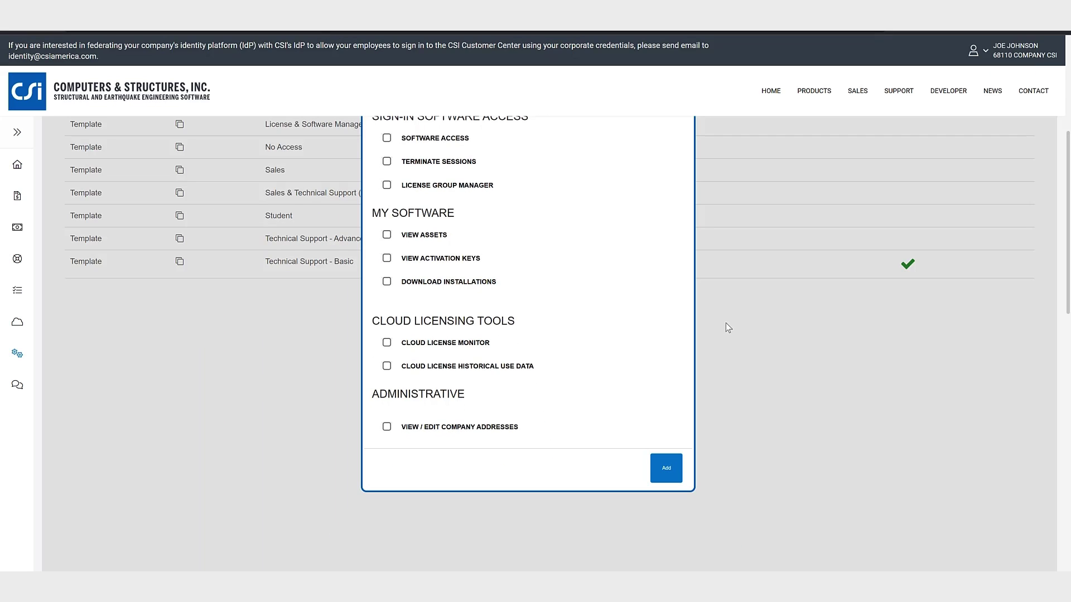
scroll(725, 326, up, 5)
click(683, 161)
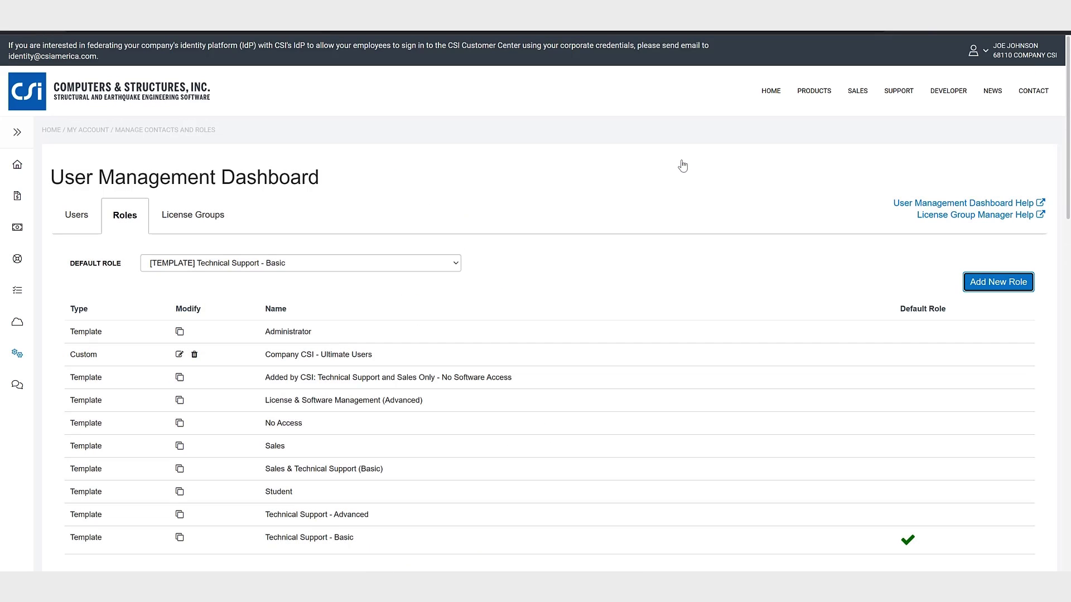
Return to the Users tab, opening the Add Contact form and closing it without adding anyone
click(77, 214)
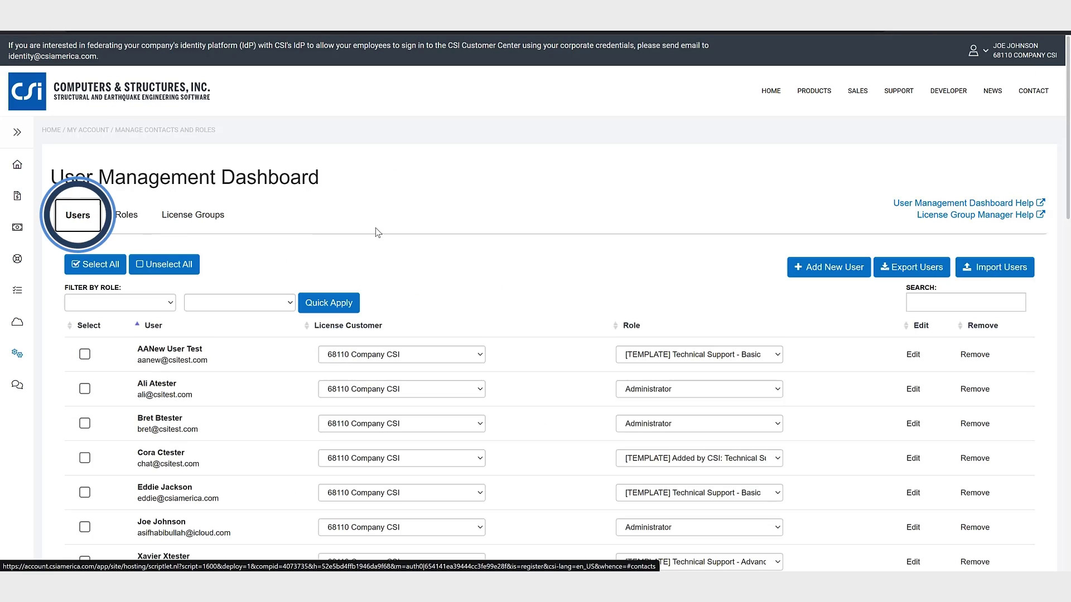
click(837, 268)
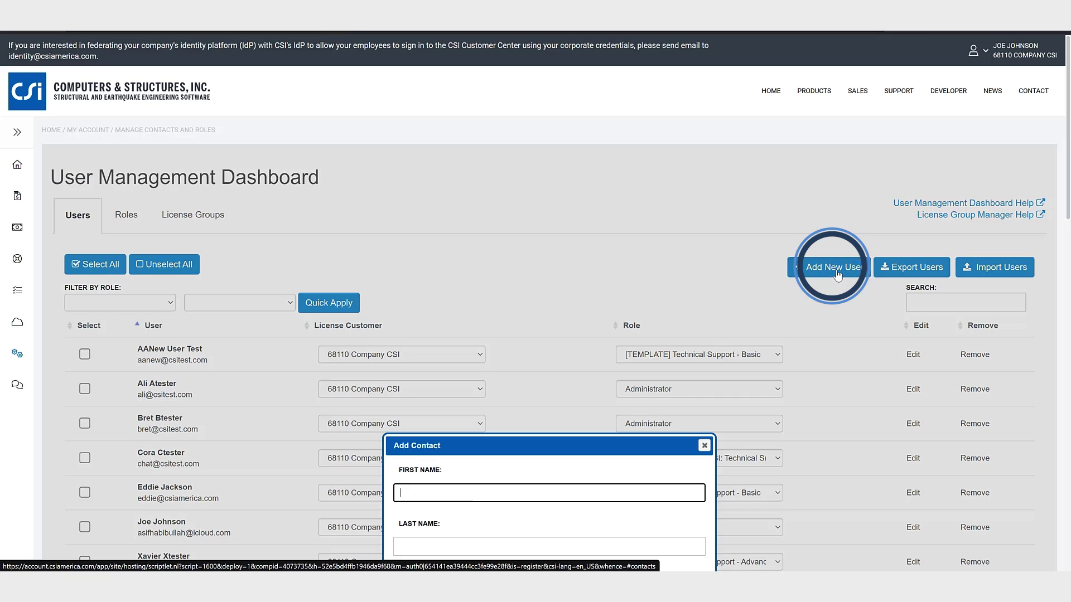
drag(636, 445, 623, 171)
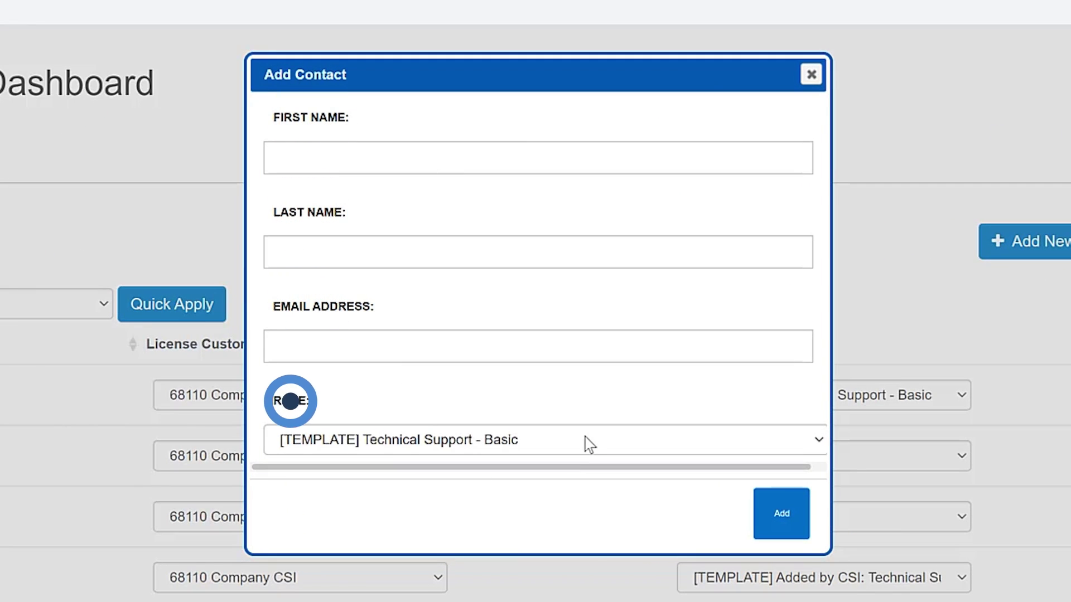
click(811, 74)
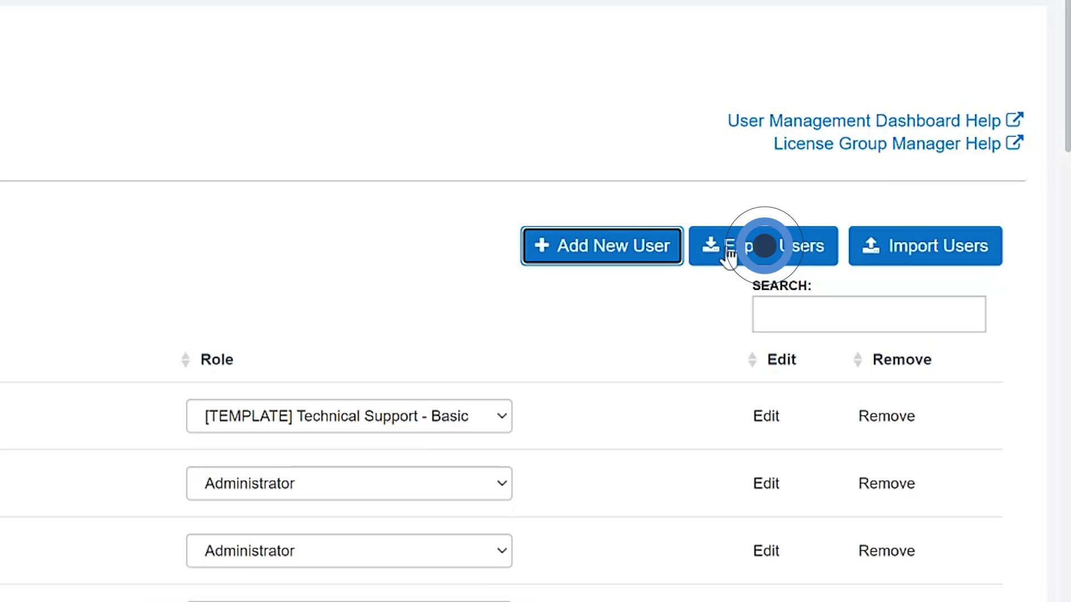
Import users from an Excel file with Technical Support - Basic as their default role
click(943, 258)
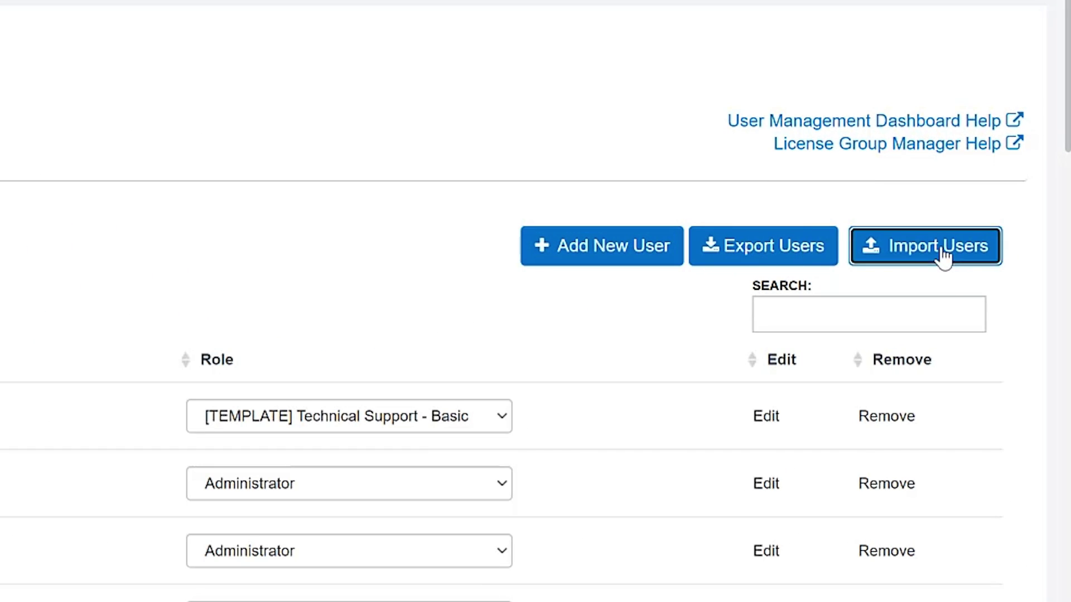
drag(224, 543, 228, 34)
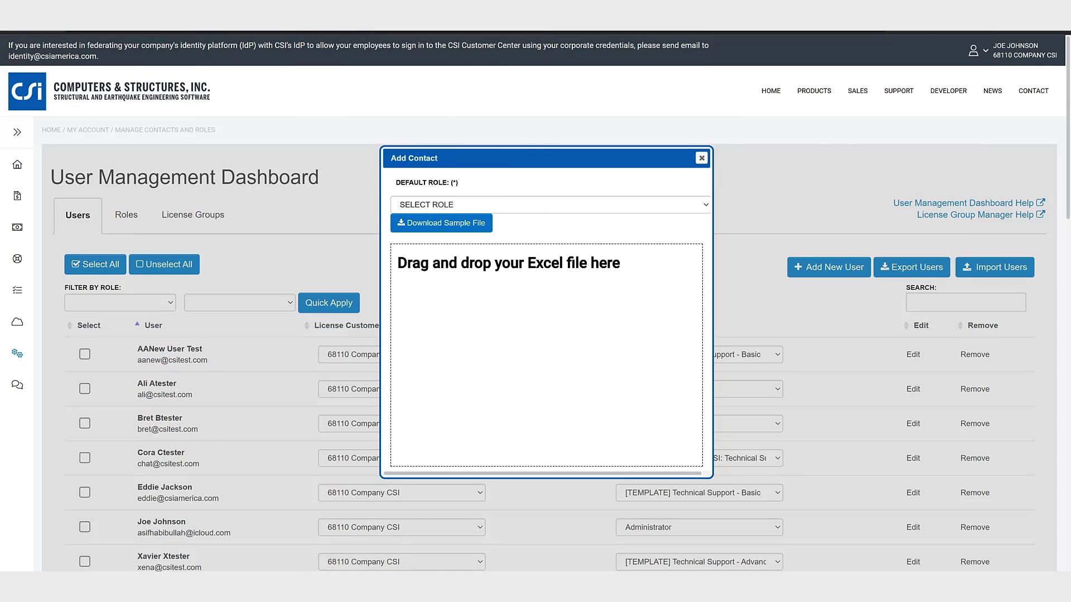
click(549, 349)
click(406, 203)
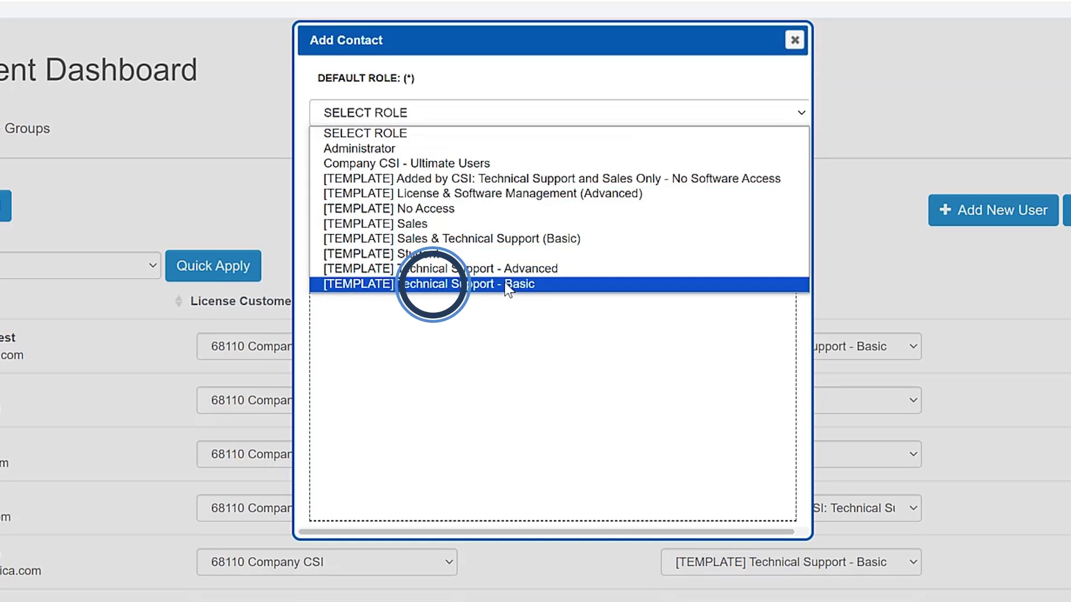
click(508, 285)
drag(71, 299, 412, 334)
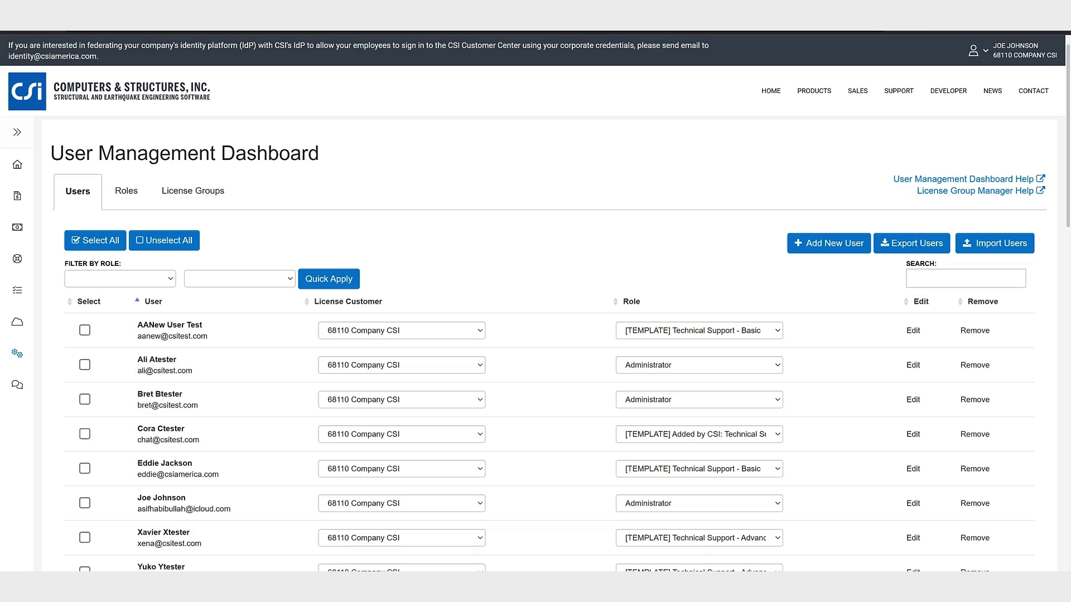
click(193, 191)
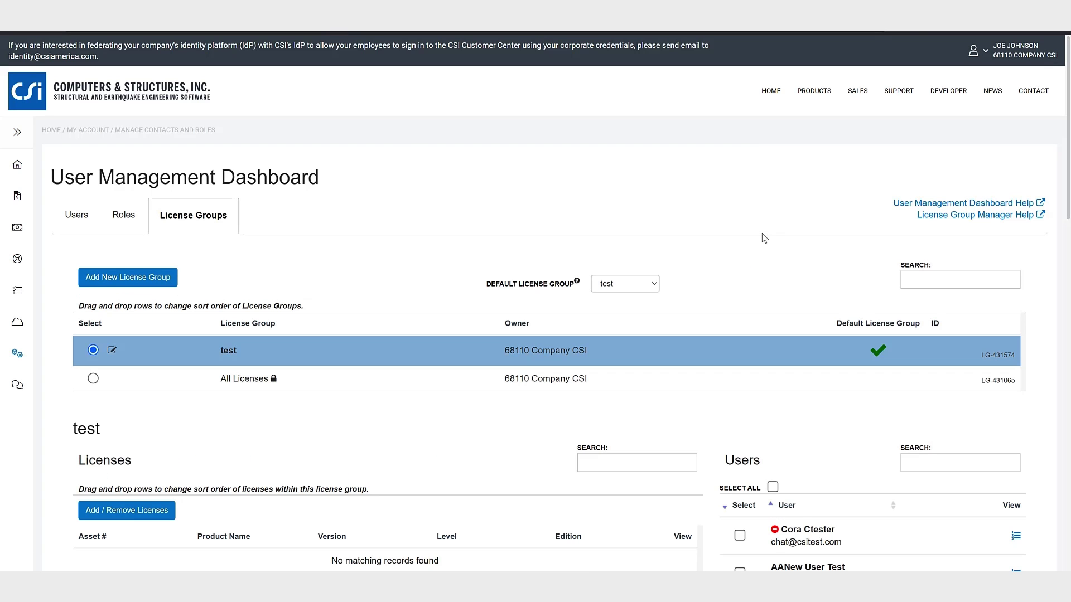
scroll(632, 237, down, 4)
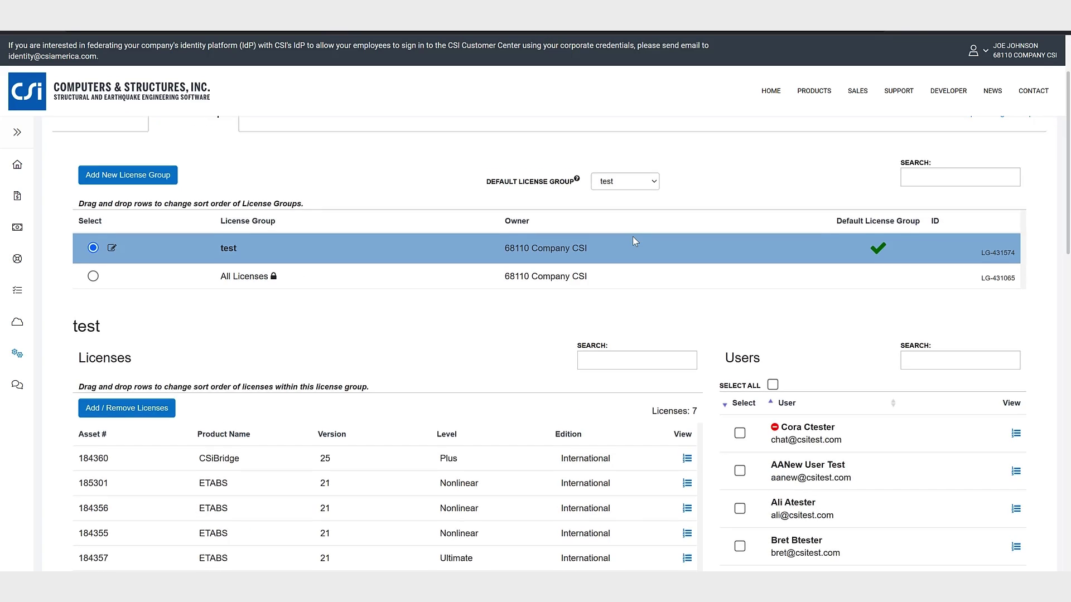
scroll(814, 312, down, 4)
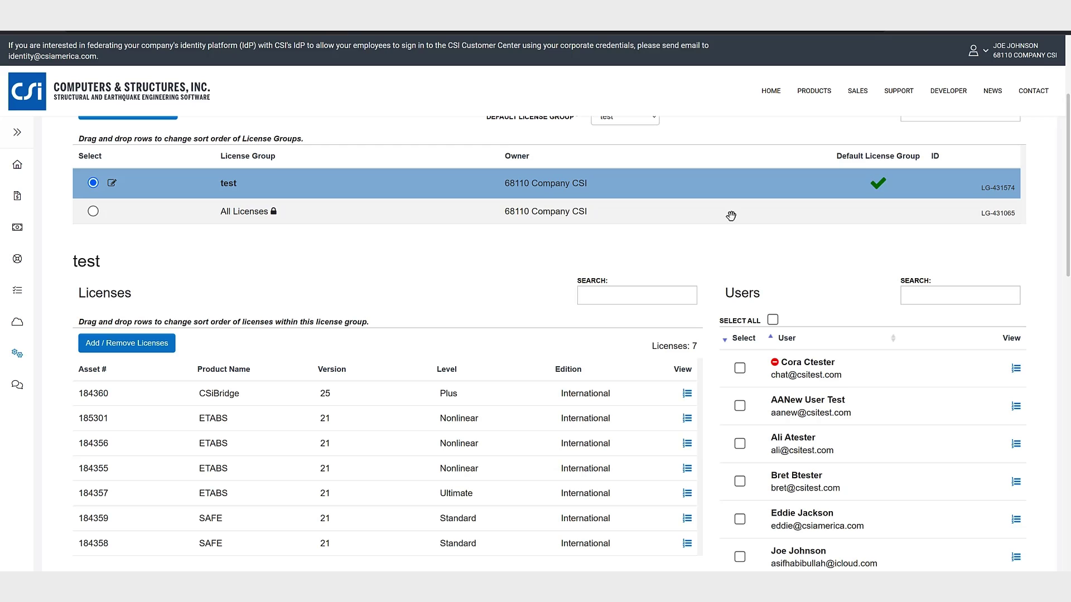
scroll(715, 280, up, 1)
scroll(714, 283, down, 2)
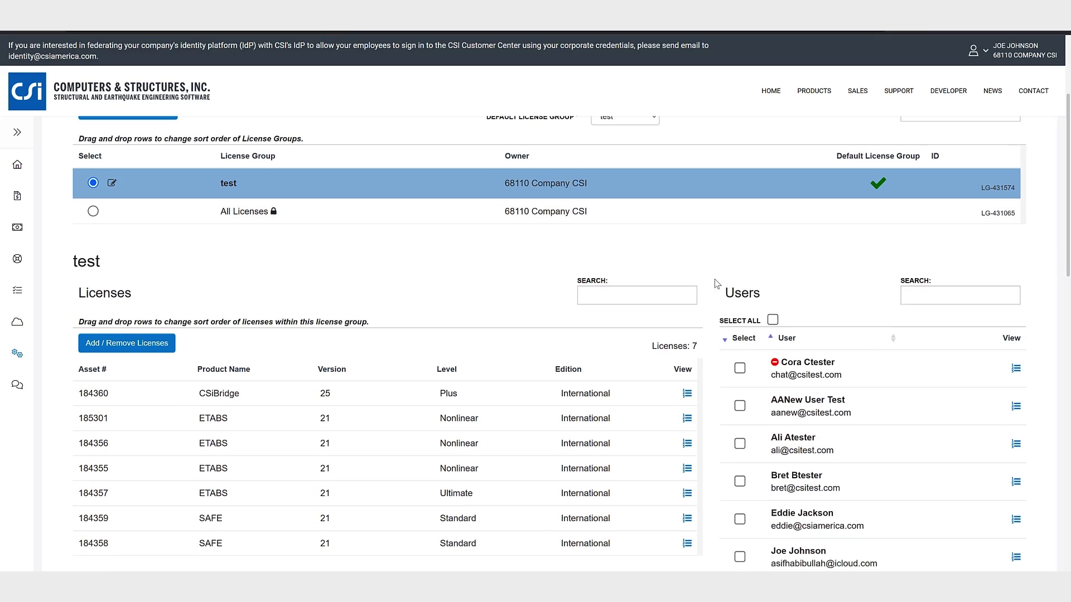
scroll(641, 323, down, 2)
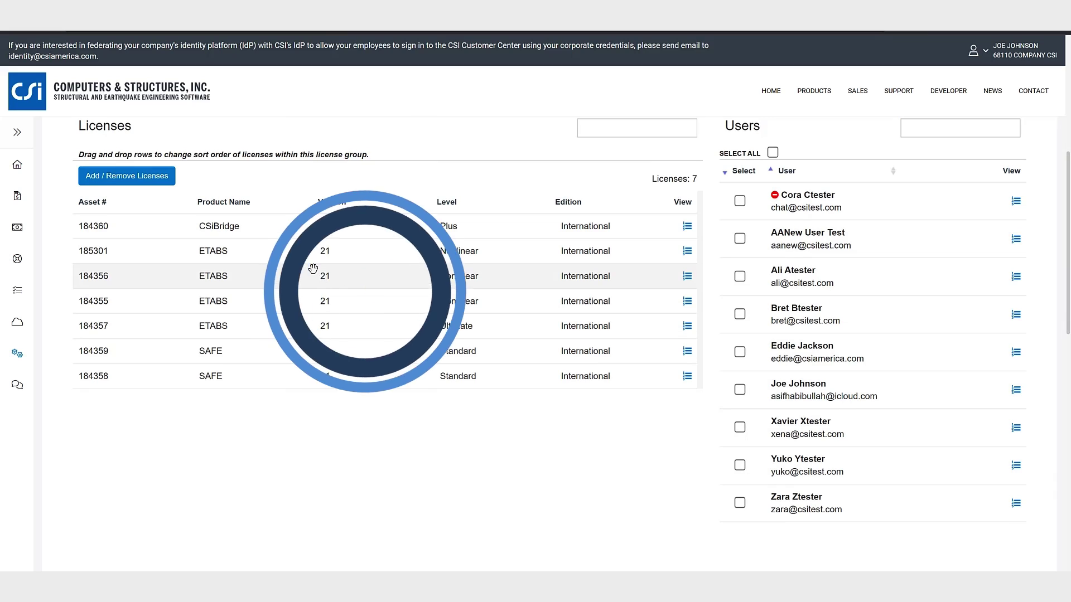
scroll(891, 283, up, 2)
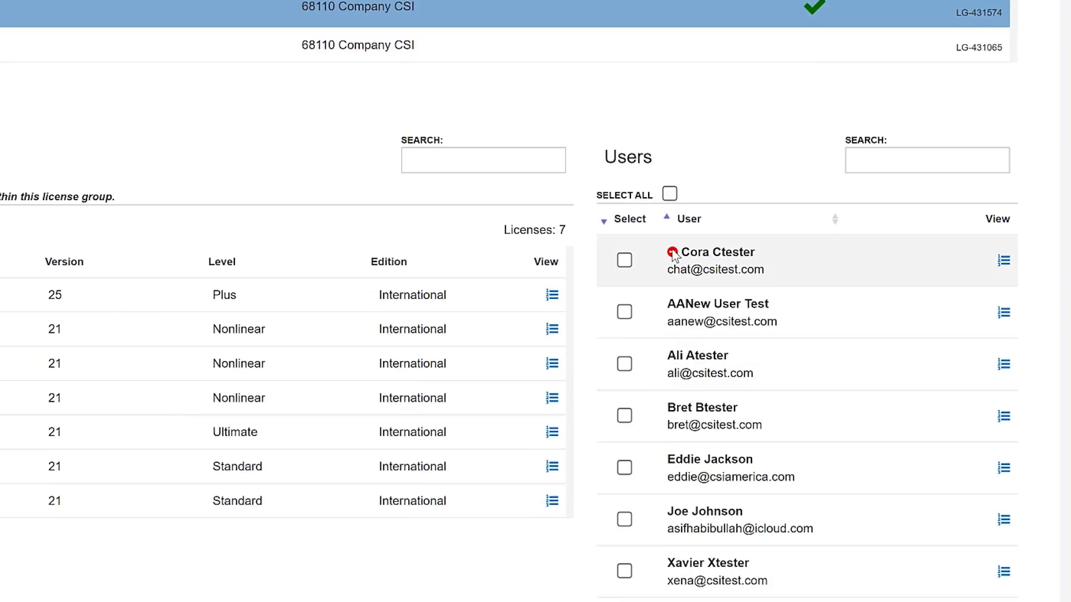
mouse_move(774, 301)
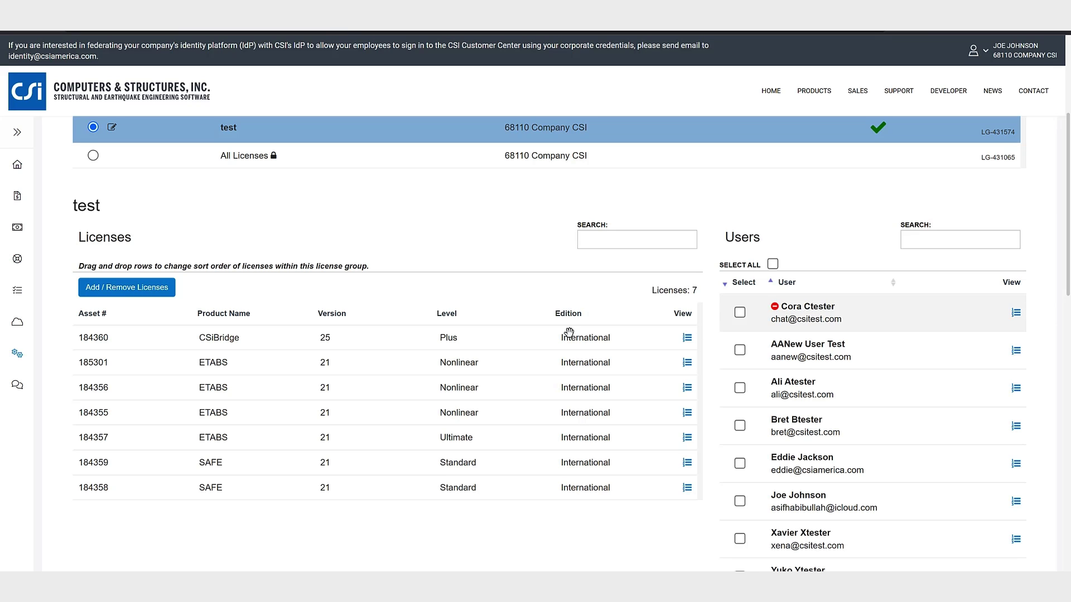
scroll(180, 175, up, 5)
click(77, 159)
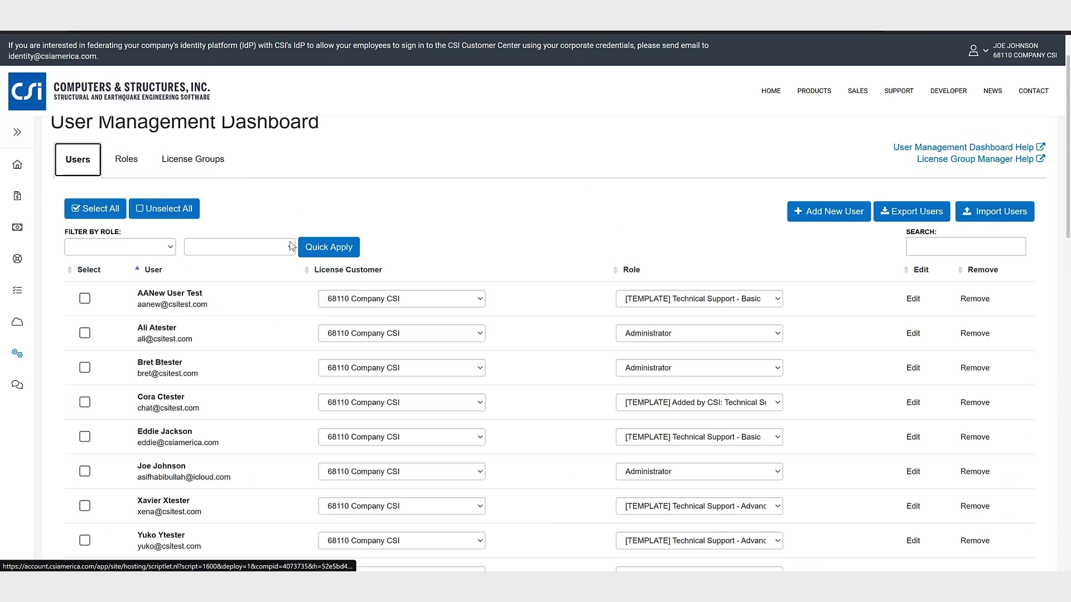
scroll(530, 240, down, 2)
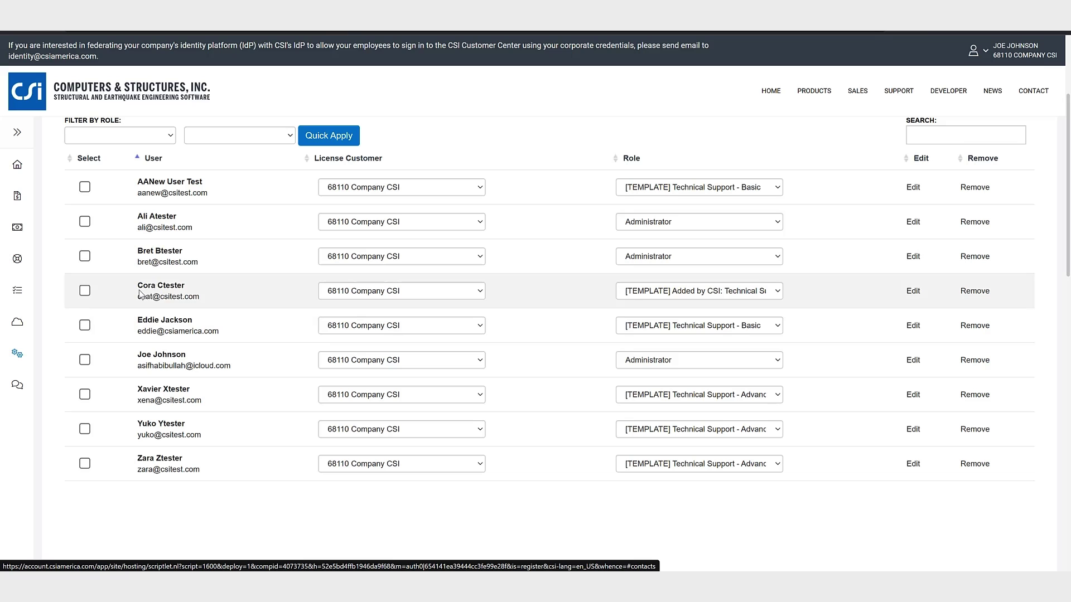
click(695, 290)
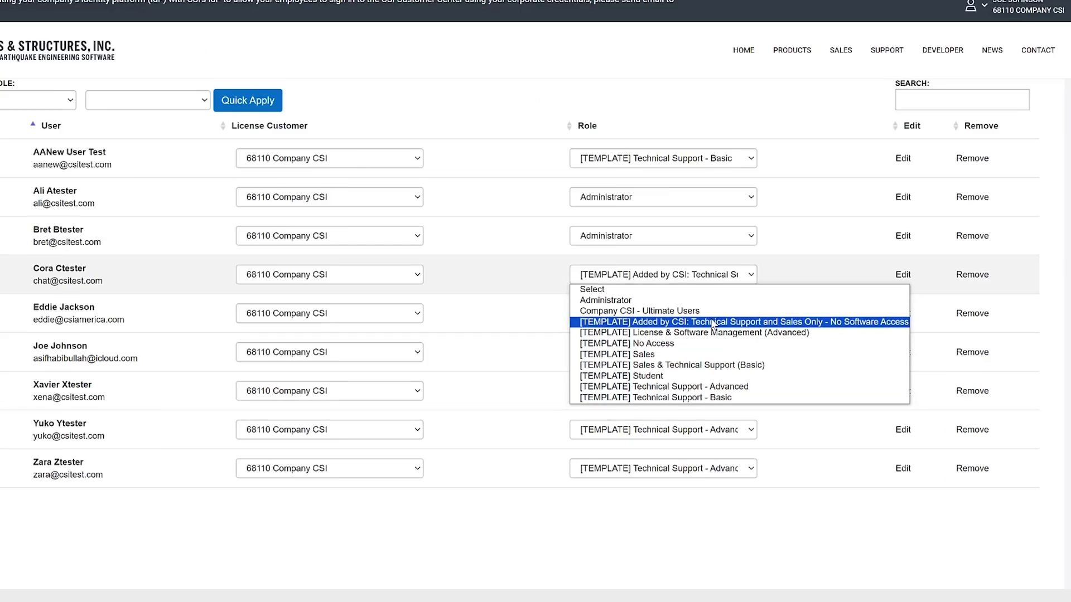
click(530, 254)
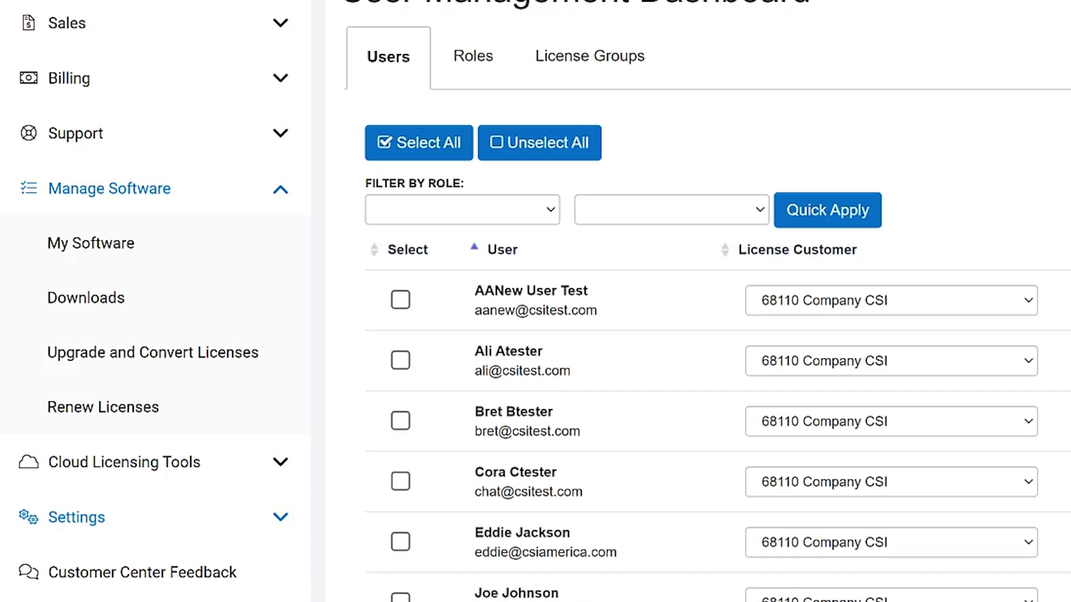
From Manage Software > Downloads, download and launch the ETABS 21 installer
click(69, 292)
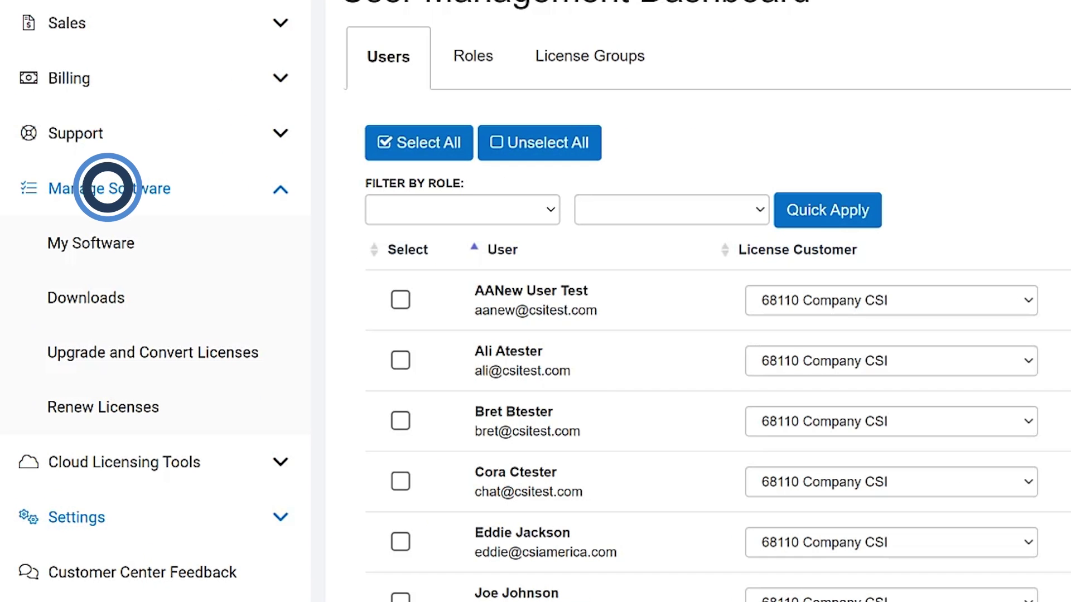
click(84, 295)
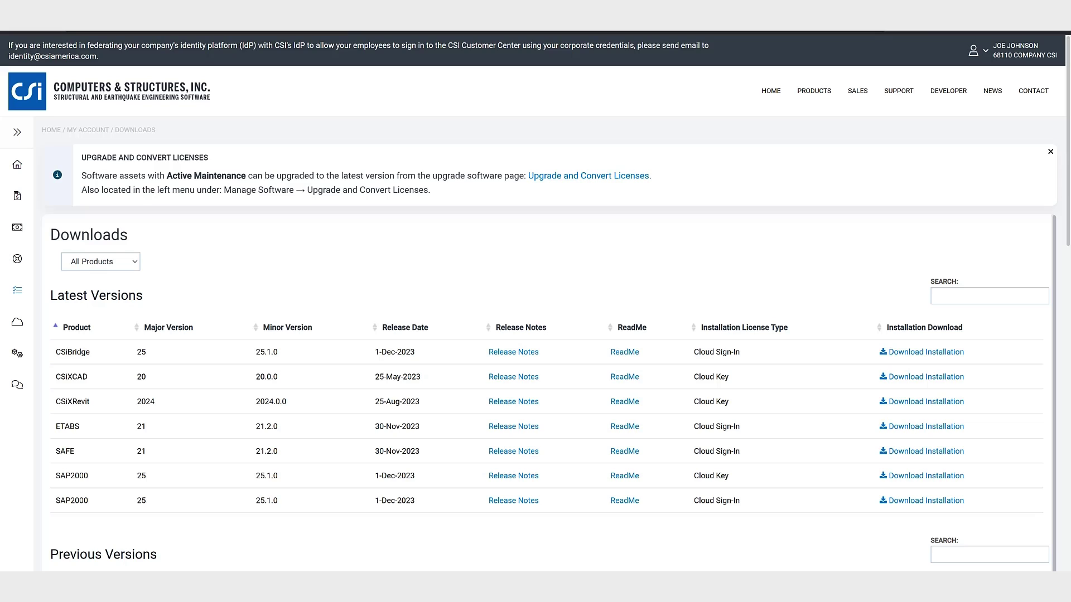
click(923, 427)
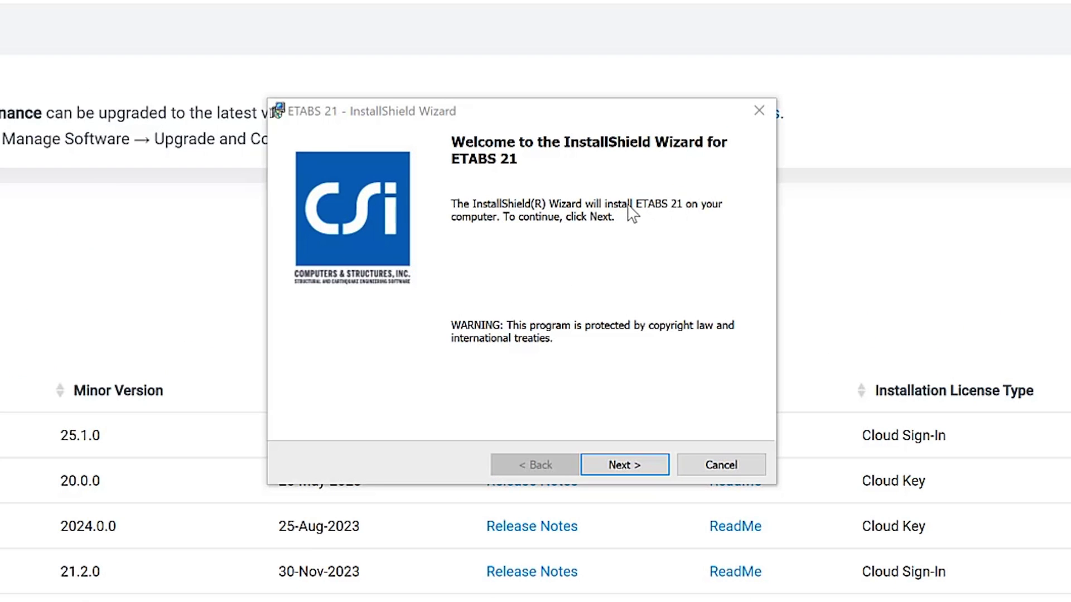
Accept the license agreement, keep default customer info and folder, and install ETABS 21 with Cloud Sign-in
click(614, 467)
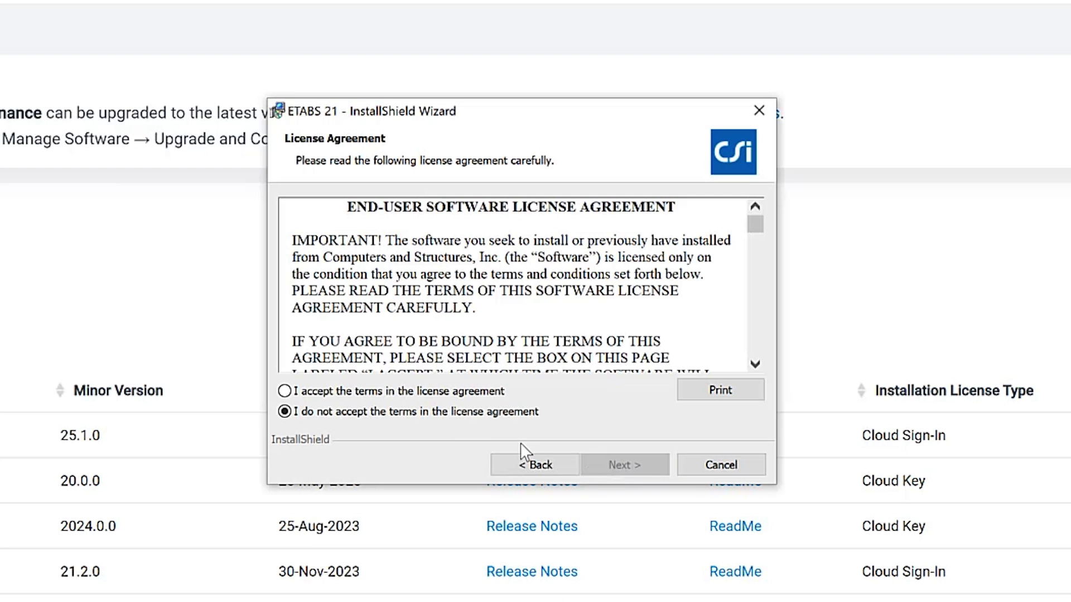
click(452, 393)
click(619, 467)
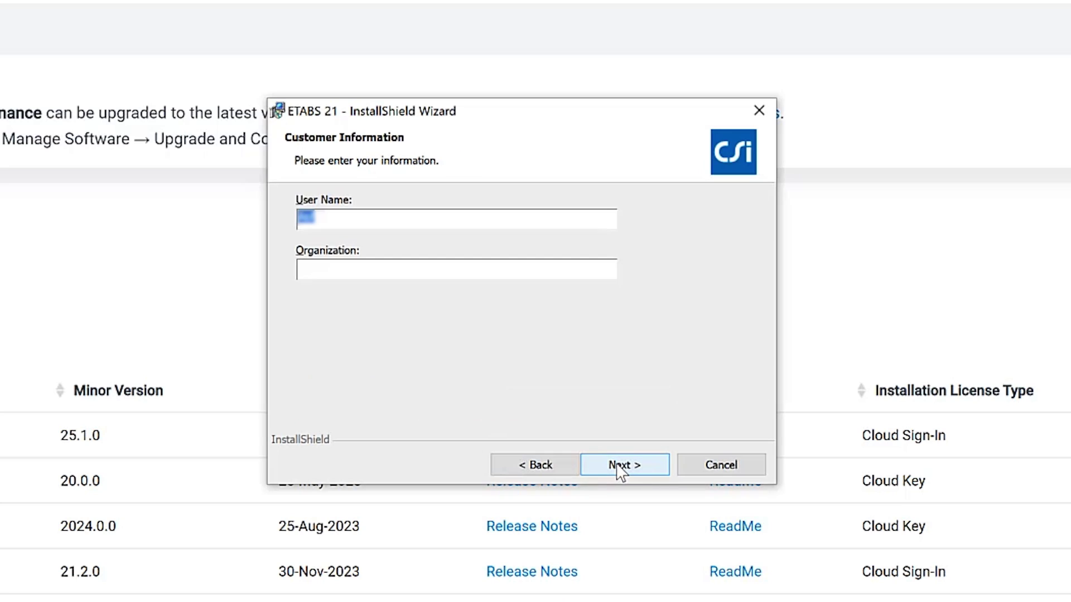
click(620, 468)
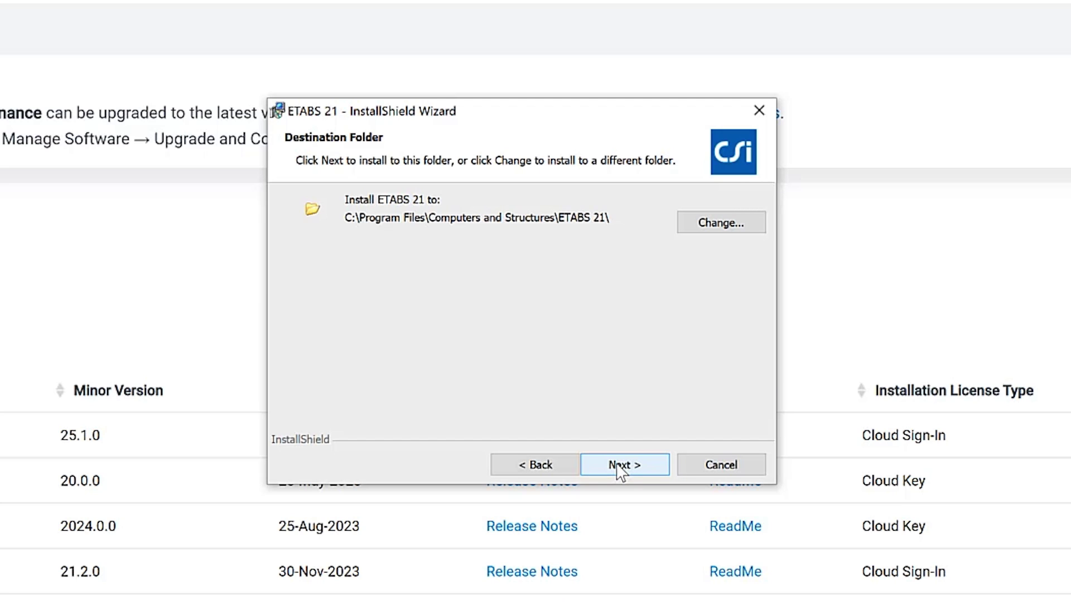
click(621, 467)
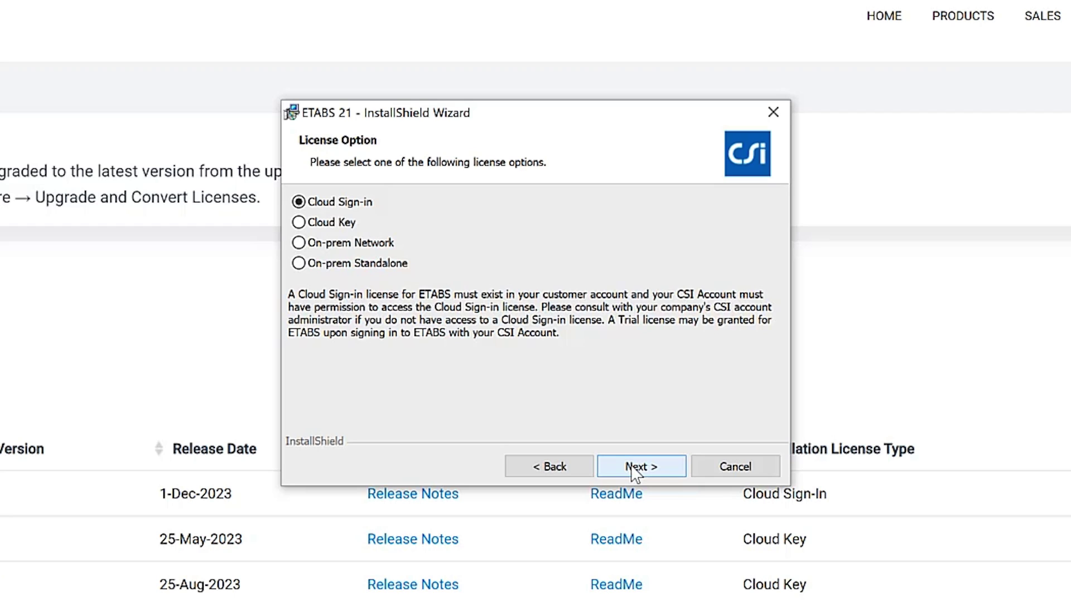
click(635, 471)
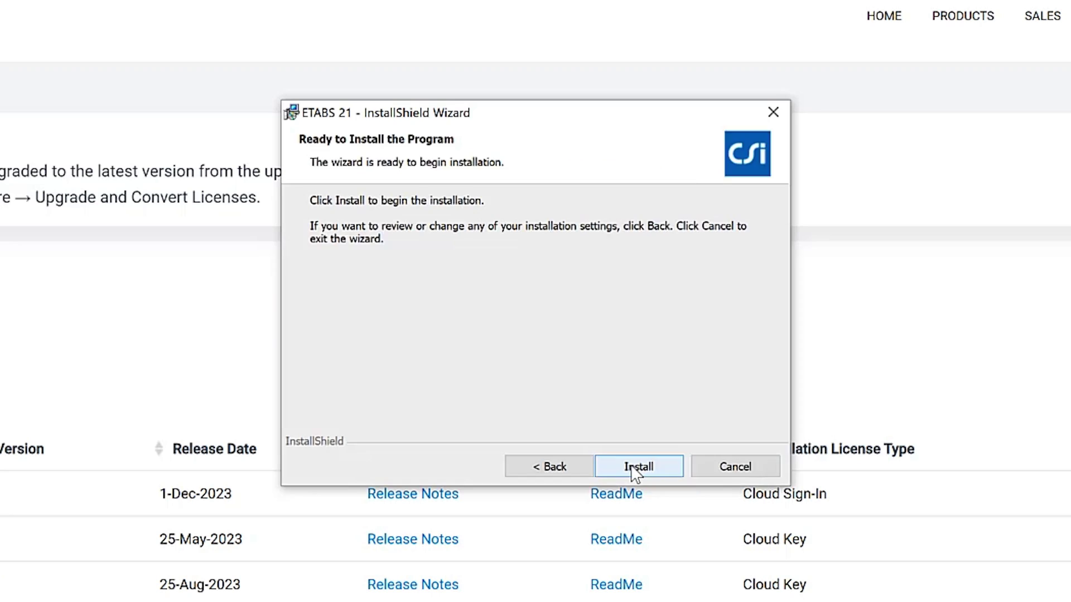
click(635, 470)
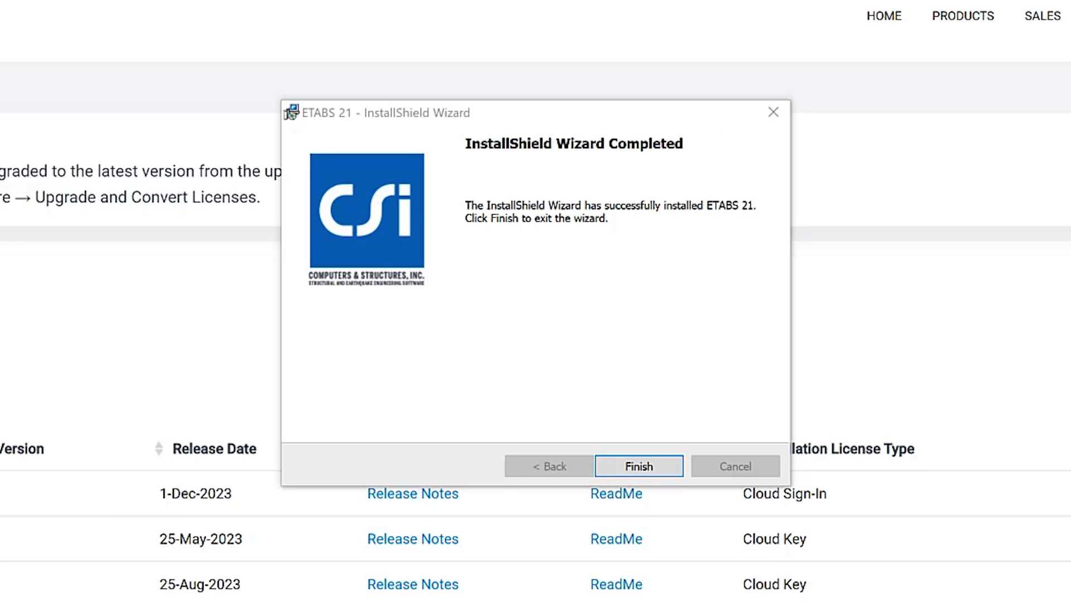
Finish the ETABS 21 installation wizard so ETABS opens to its Start Page
click(673, 471)
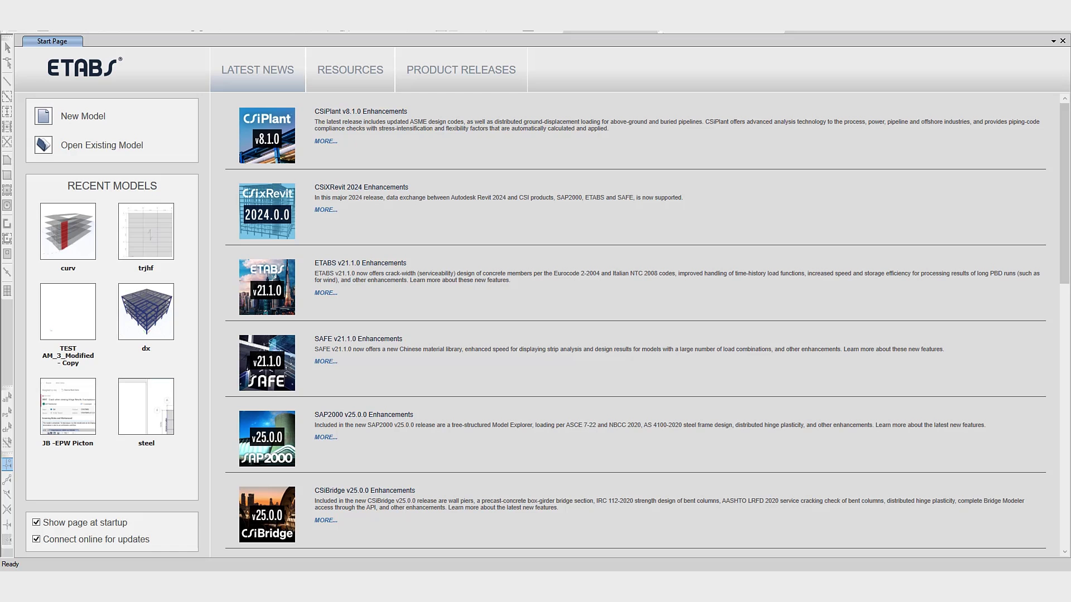
View Help > License Information showing a perpetual Nonlinear International license, then close it
click(385, 23)
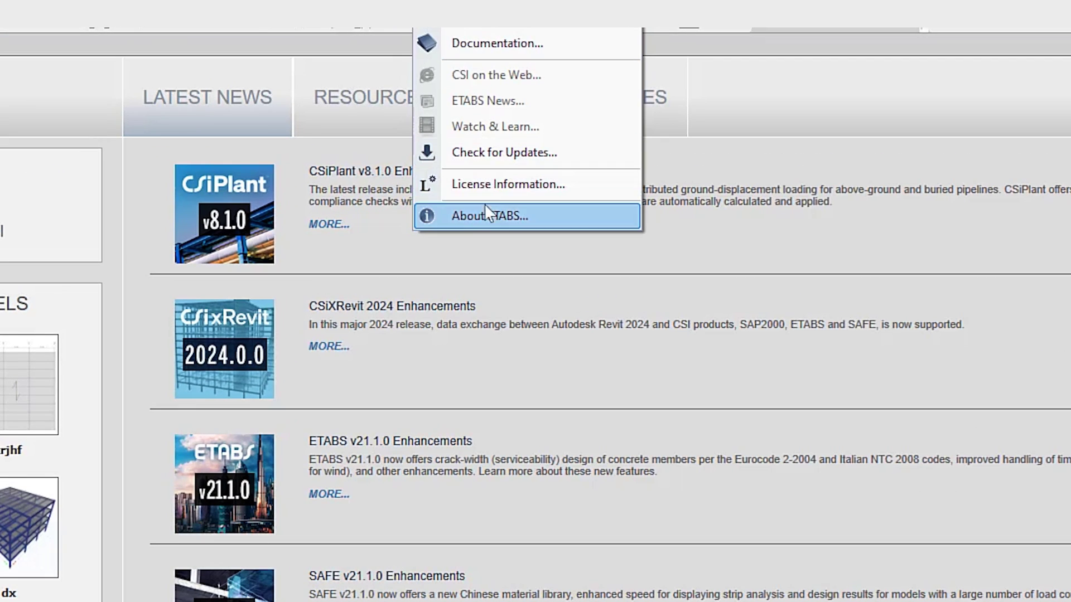
click(486, 189)
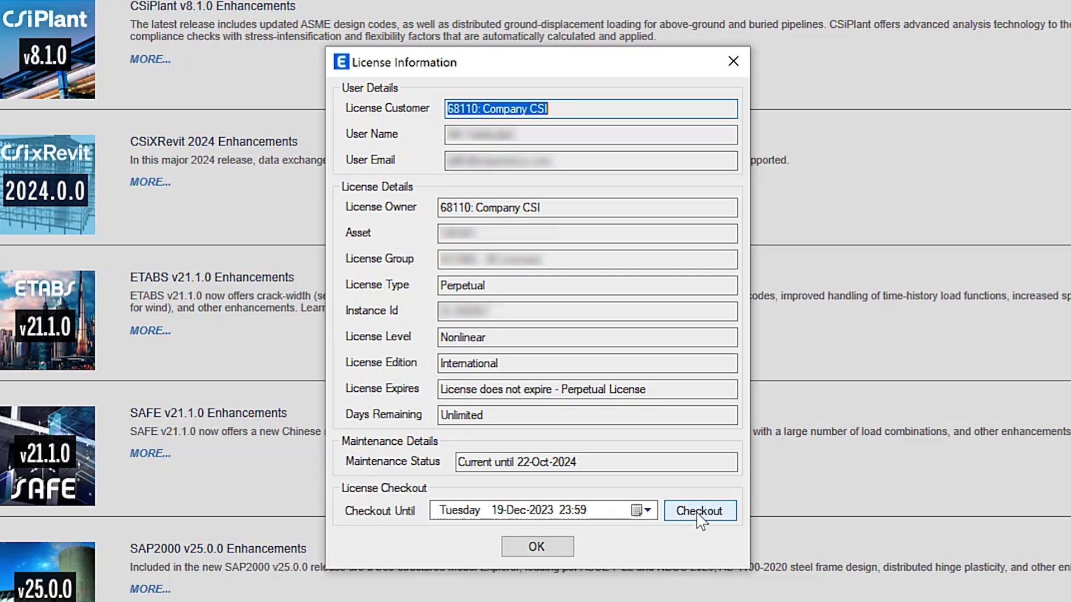
click(538, 550)
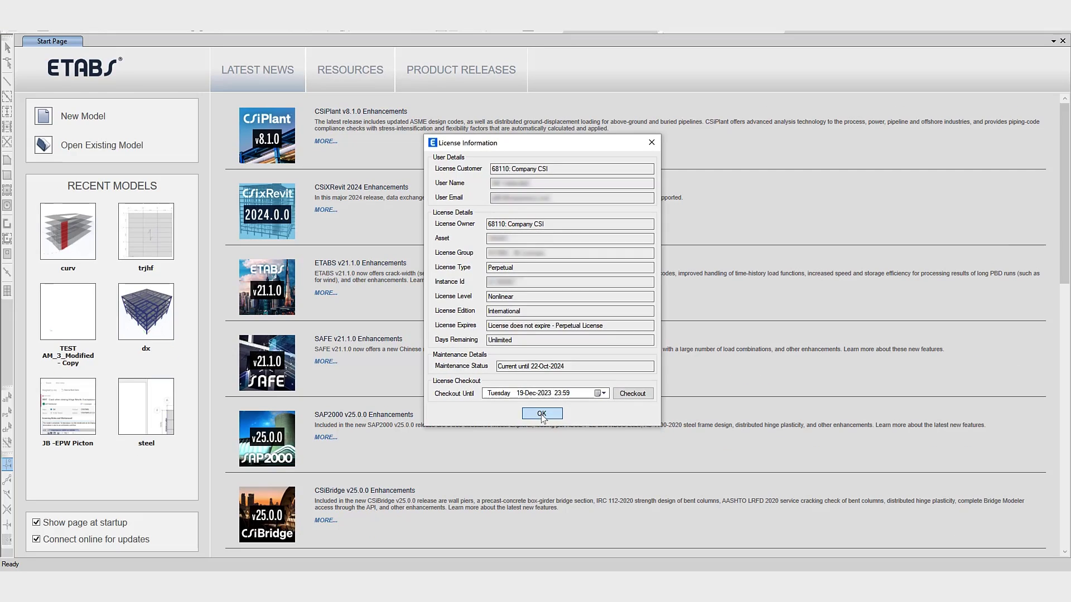
click(542, 414)
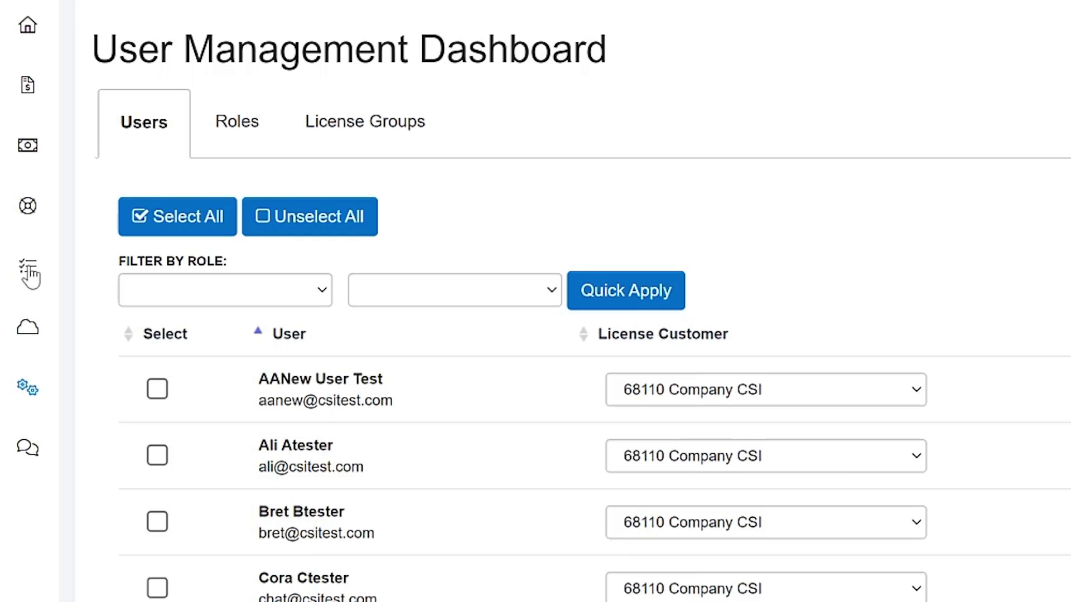
Open Cloud Licensing Tools > License Monitor and show the Cloud Sign-in tab with ETABS 1/5 in use
click(17, 290)
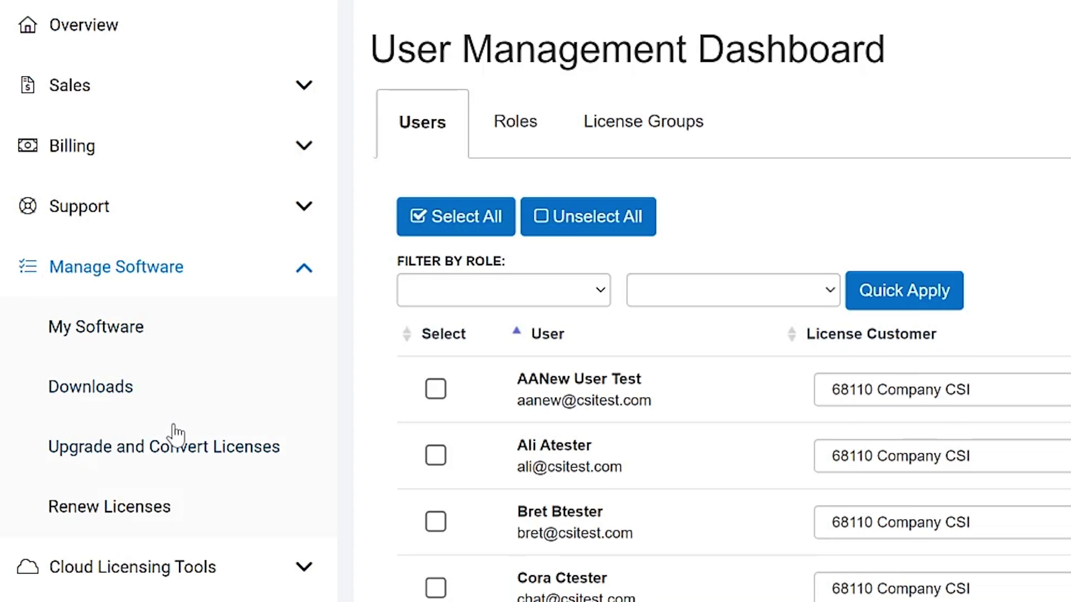
click(307, 566)
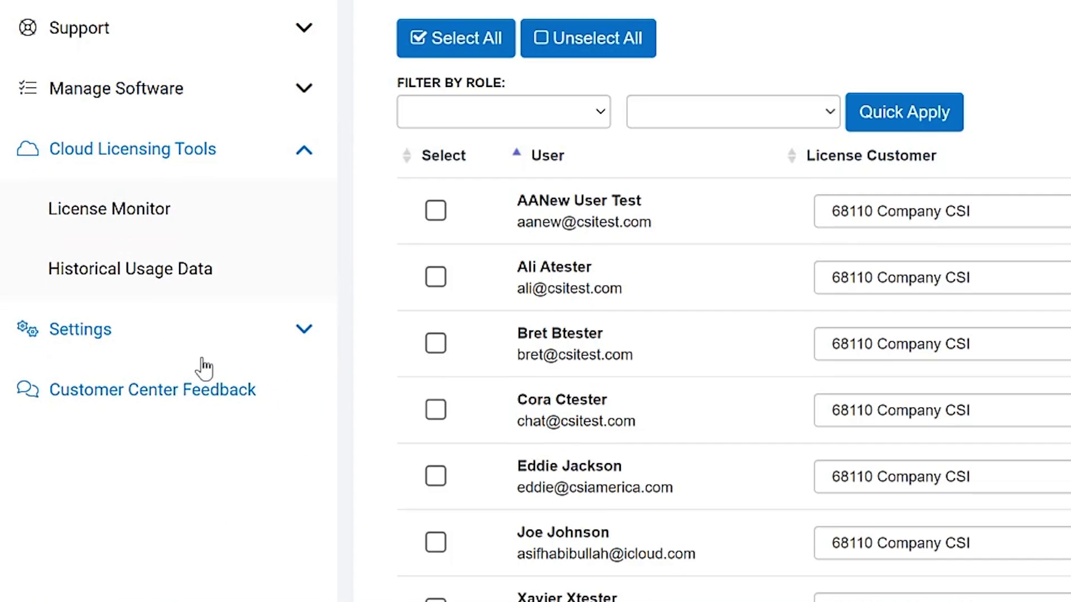
click(112, 210)
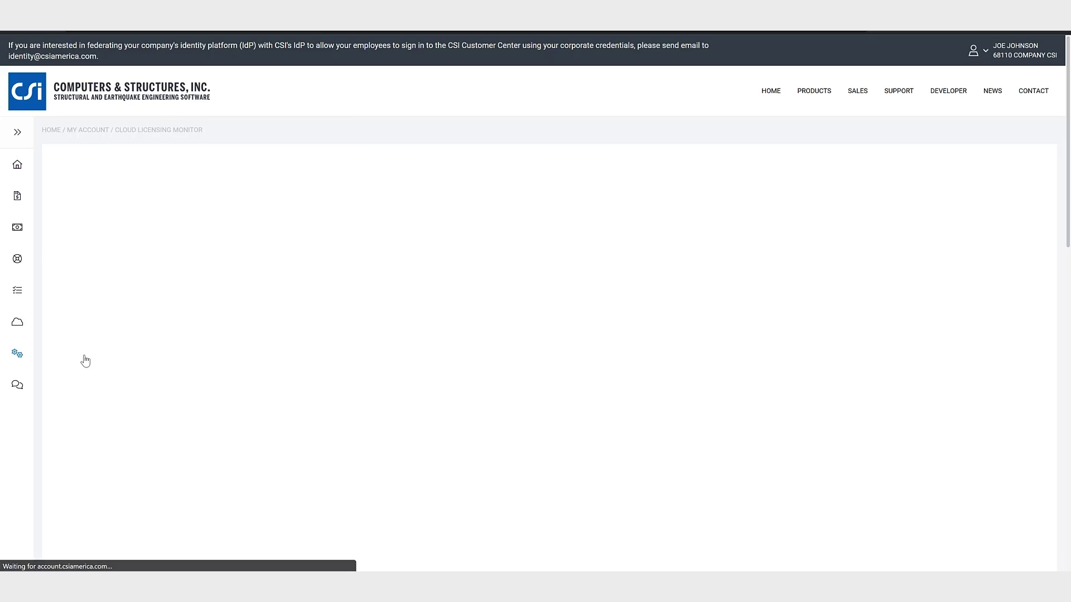
click(177, 285)
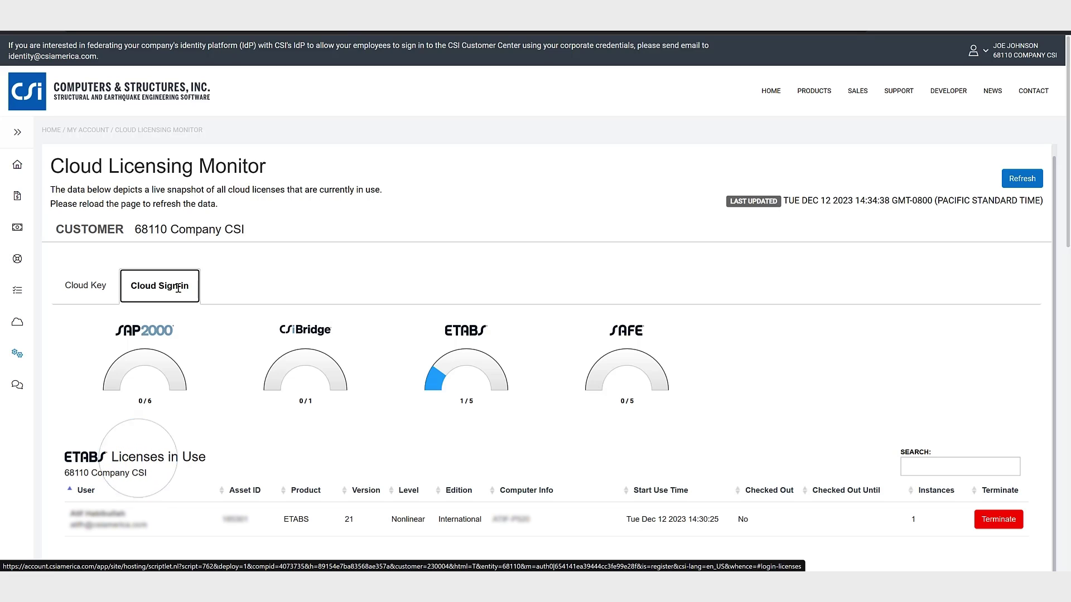
scroll(307, 335, down, 1)
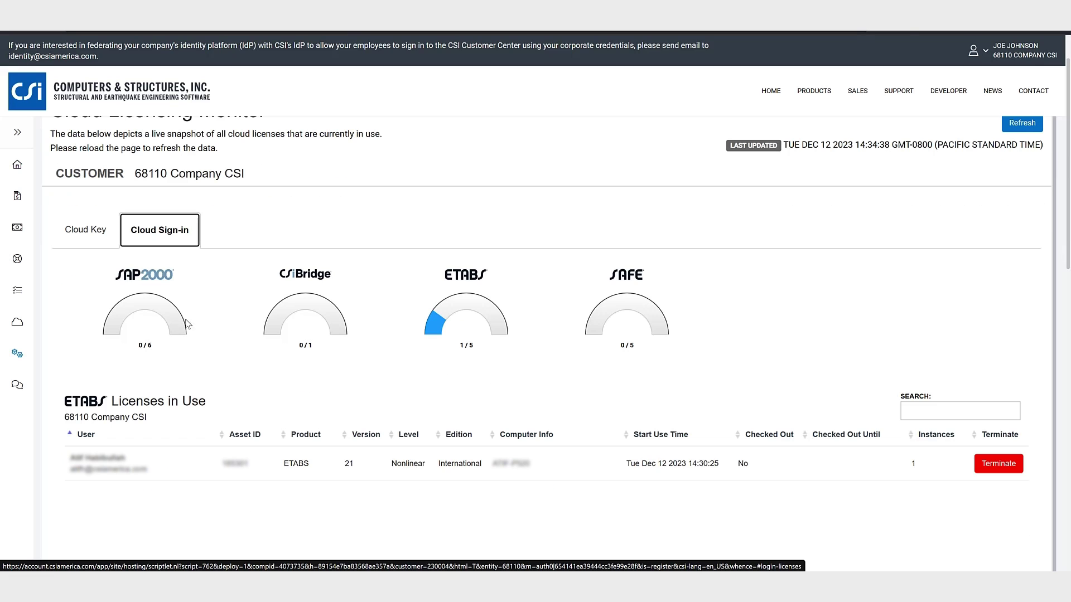